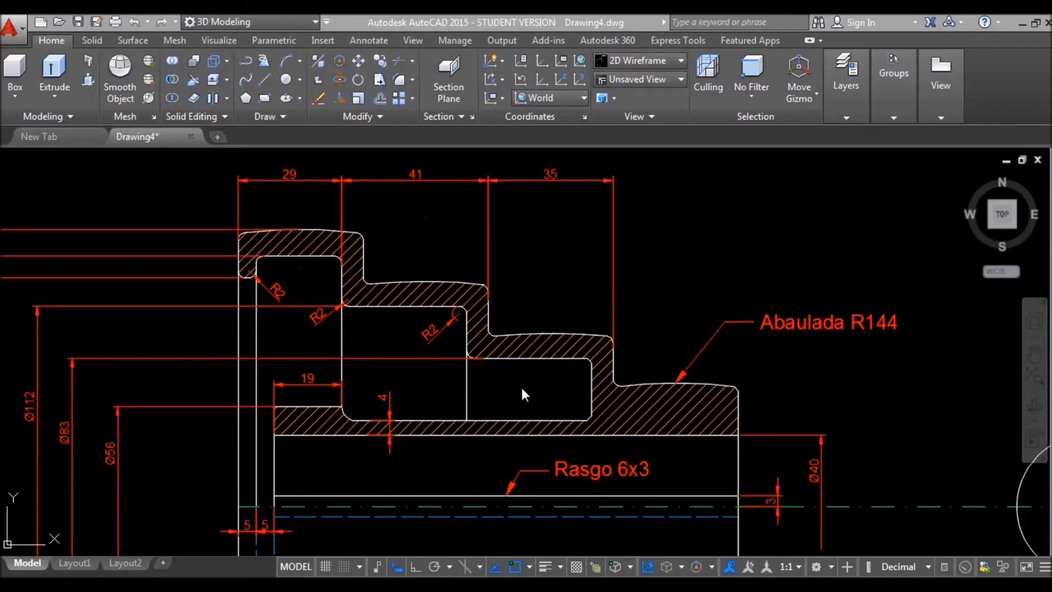
# Examine the dimensioned half-section view of the stepped part and the keyed bore detail beside it.
pyautogui.scroll(-3, 520, 324)
pyautogui.scroll(-2, 438, 334)
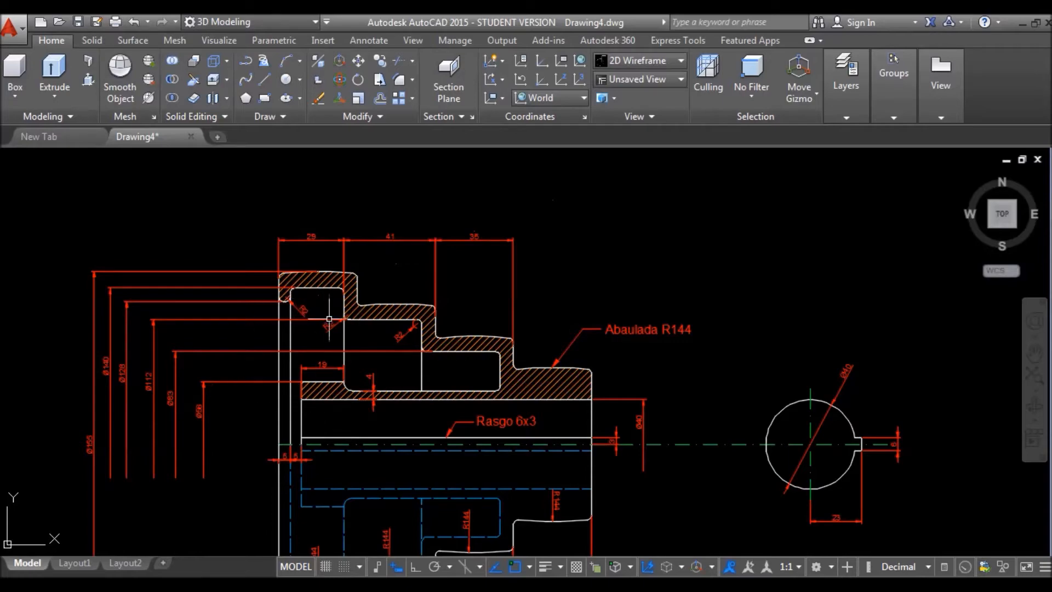
pyautogui.moveTo(418, 436); pyautogui.dragTo(431, 323, button='middle')
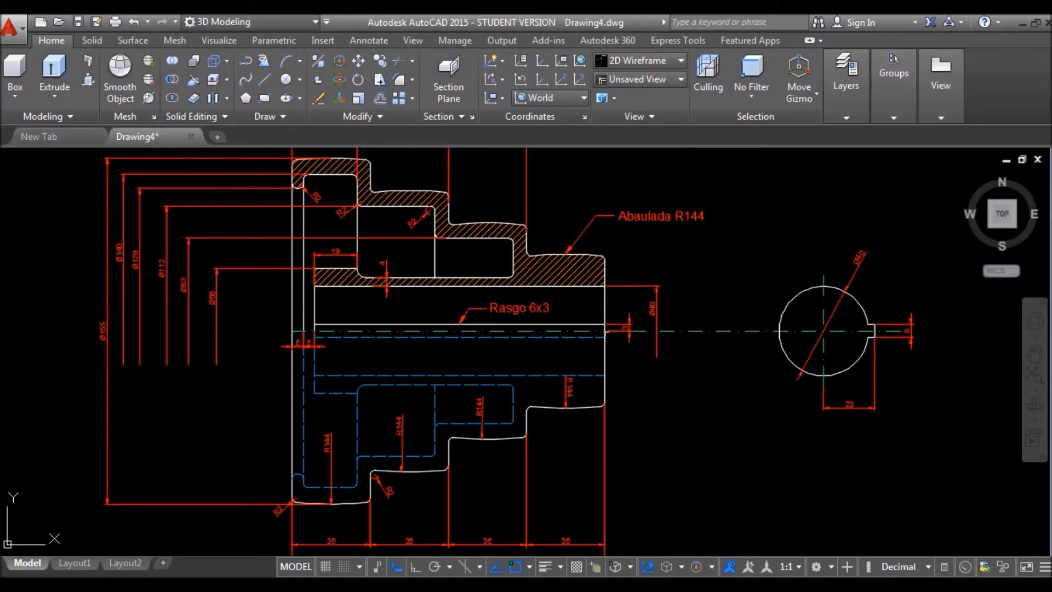
pyautogui.moveTo(316, 319); pyautogui.dragTo(214, 366, button='middle')
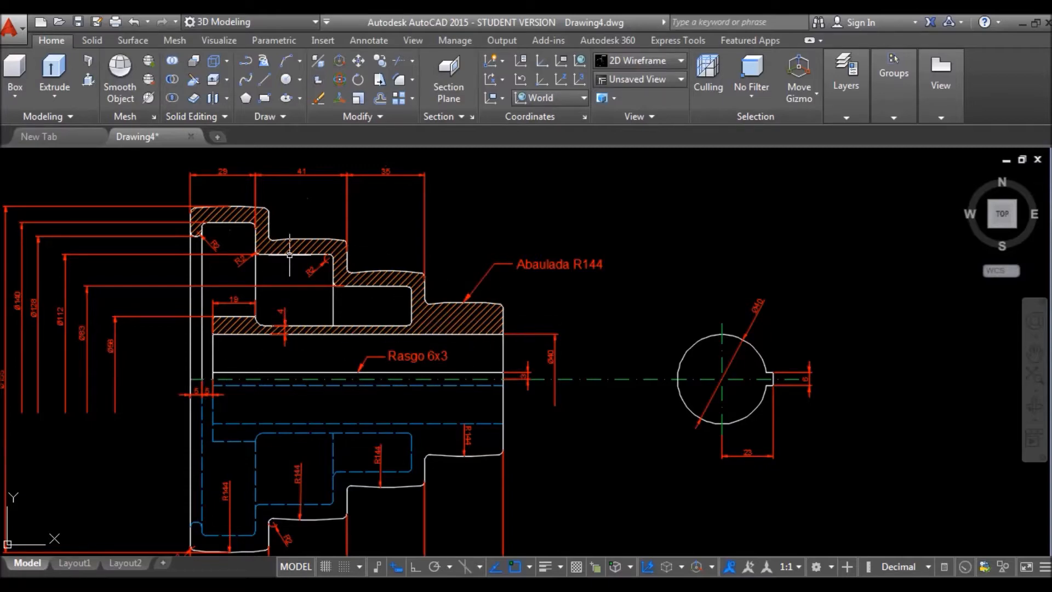
pyautogui.moveTo(520, 307); pyautogui.dragTo(639, 326, button='middle')
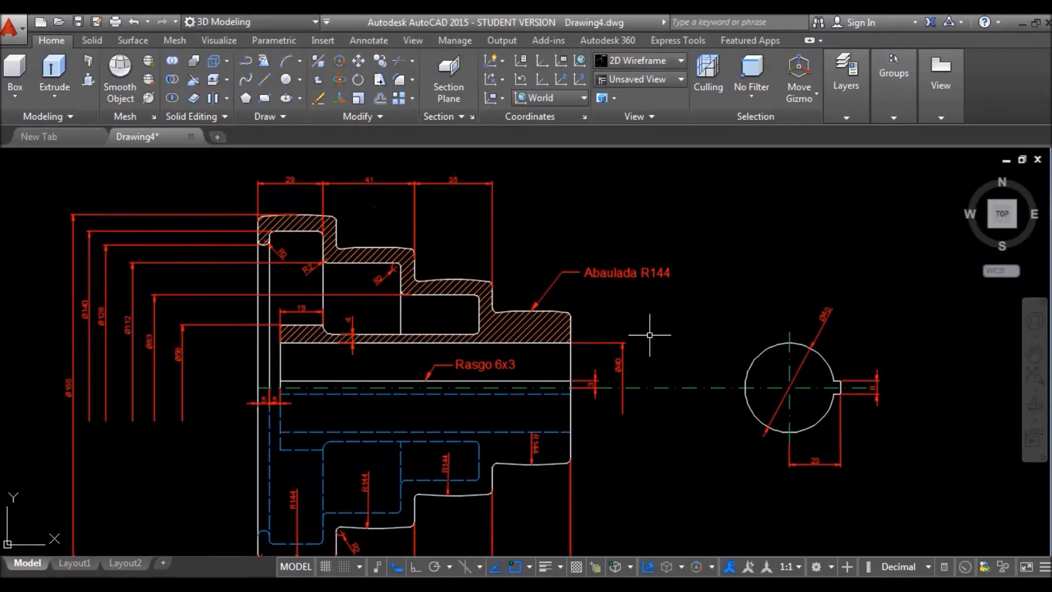
pyautogui.scroll(-2, 377, 350)
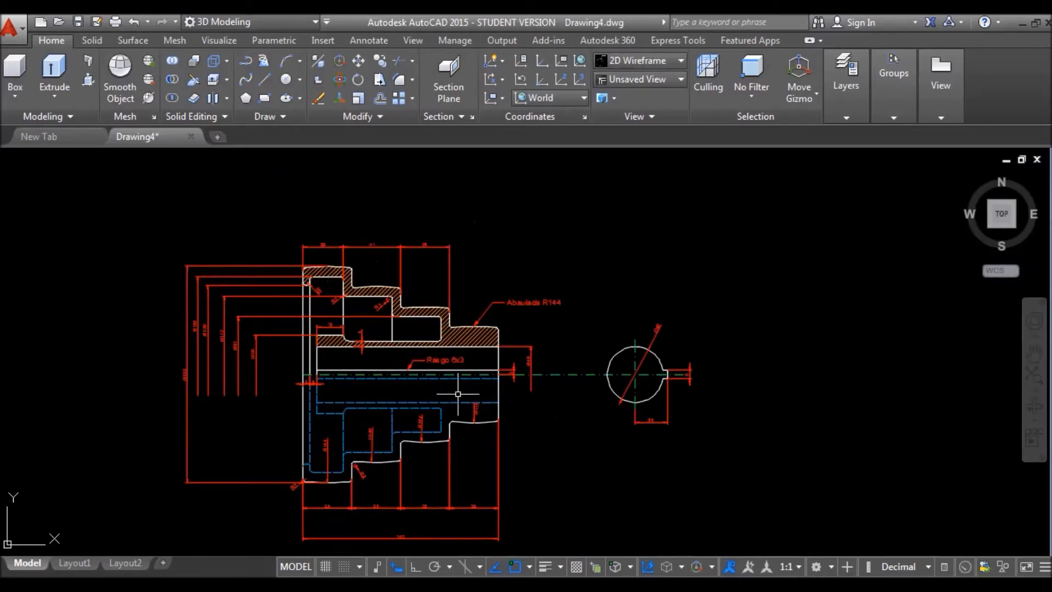
pyautogui.scroll(2, 302, 307)
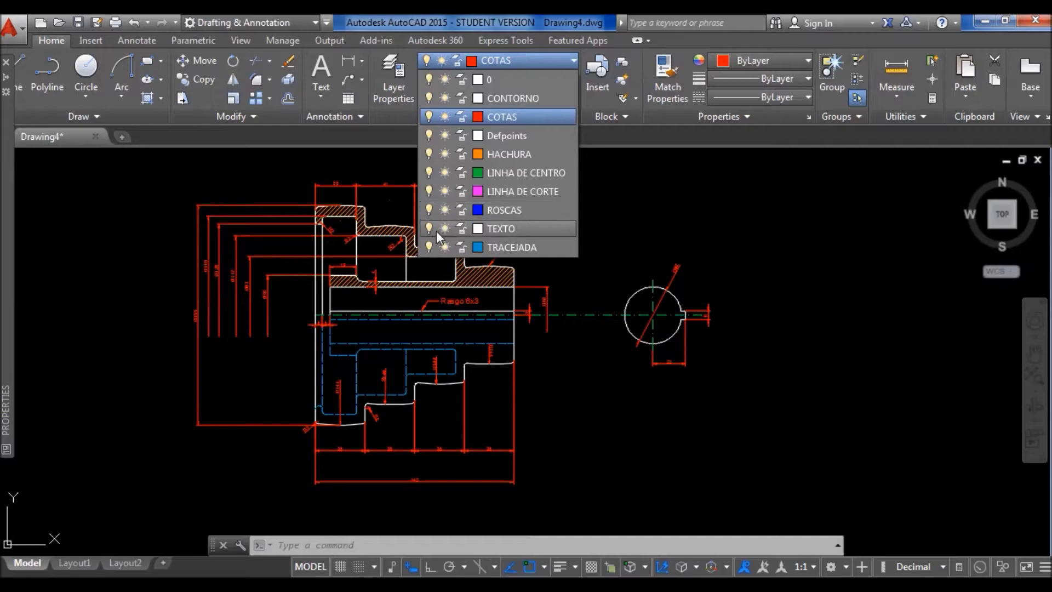
# Turn off the TRACEJADA, COTAS, HACHURA and LINHA DE CENTRO layers, including COTAS as the current layer.
pyautogui.click(431, 247)
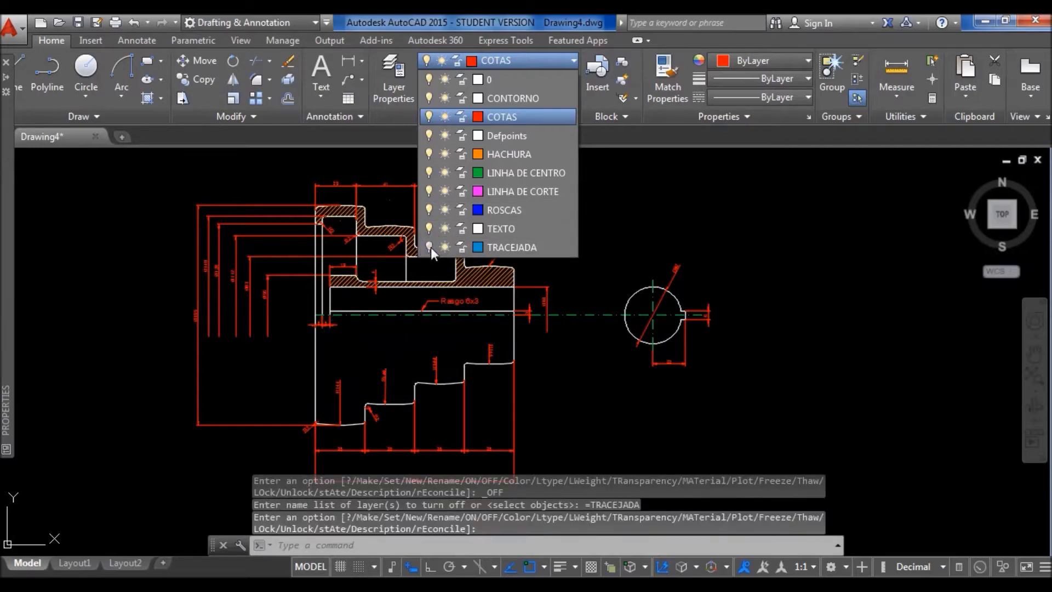
pyautogui.click(428, 116)
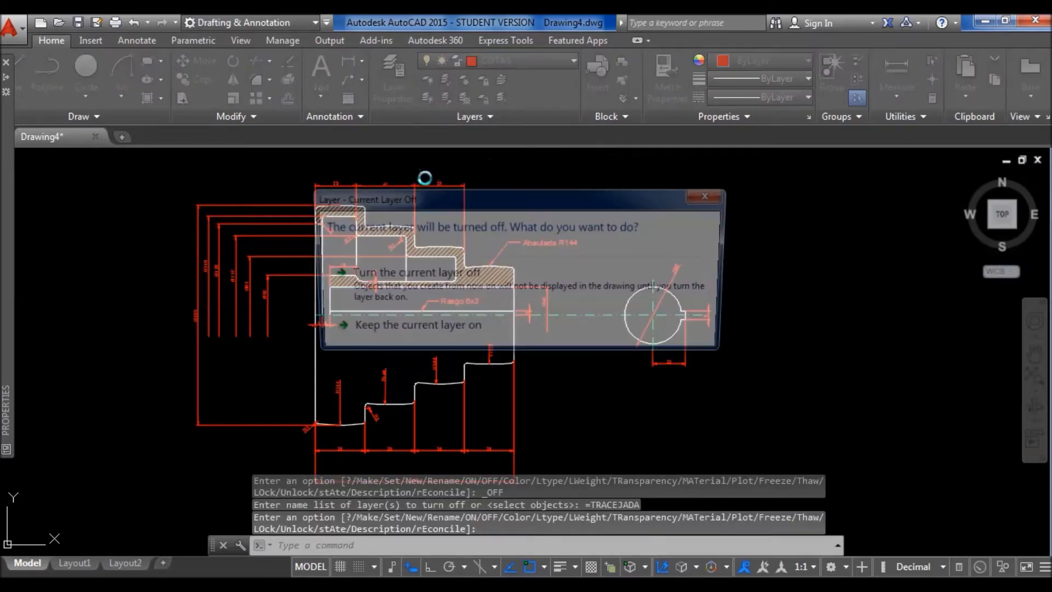
pyautogui.click(466, 283)
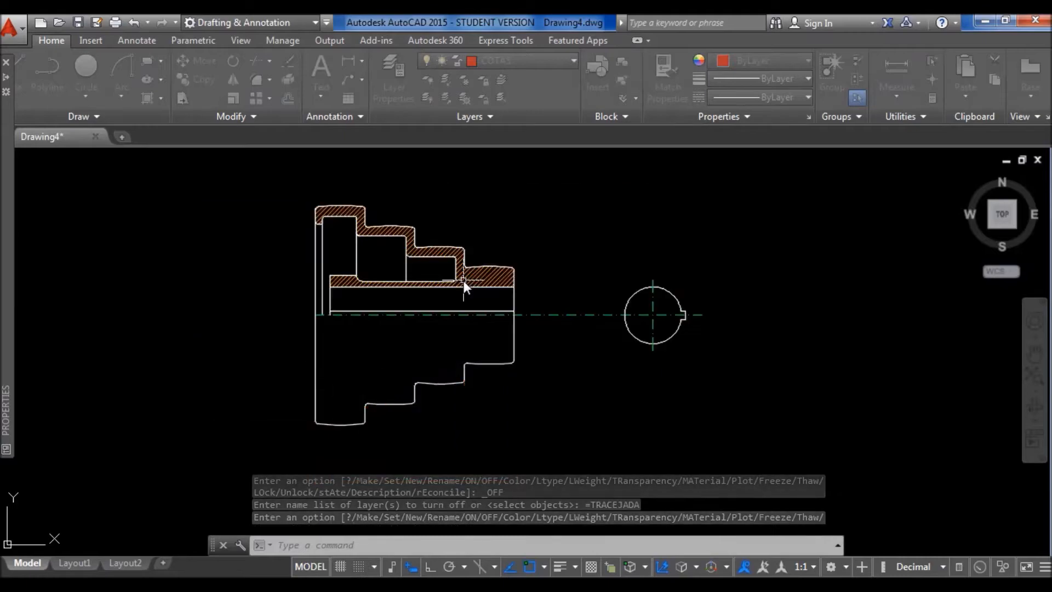
pyautogui.click(520, 60)
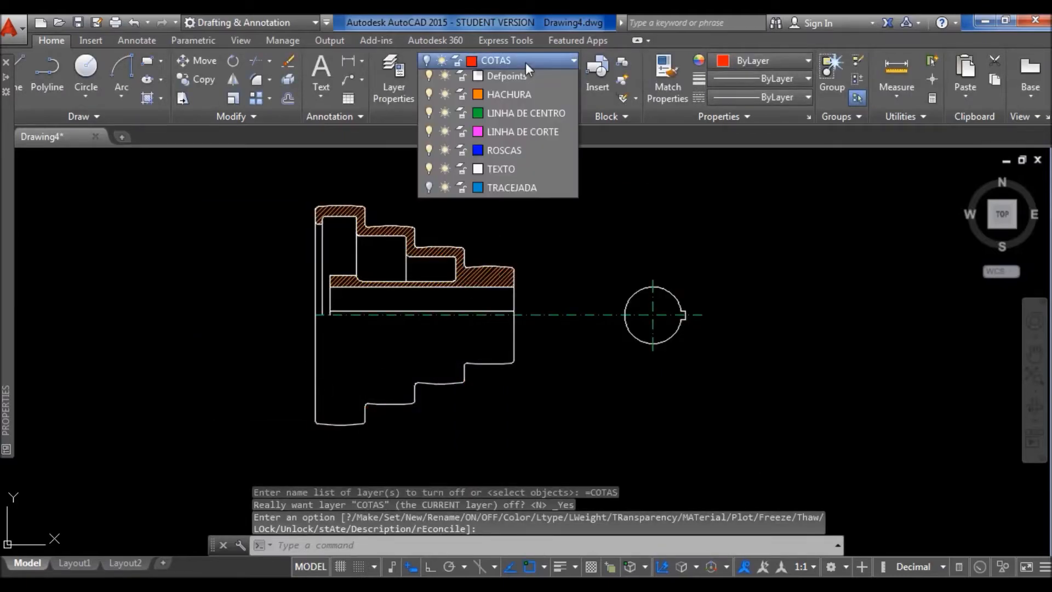
pyautogui.click(430, 154)
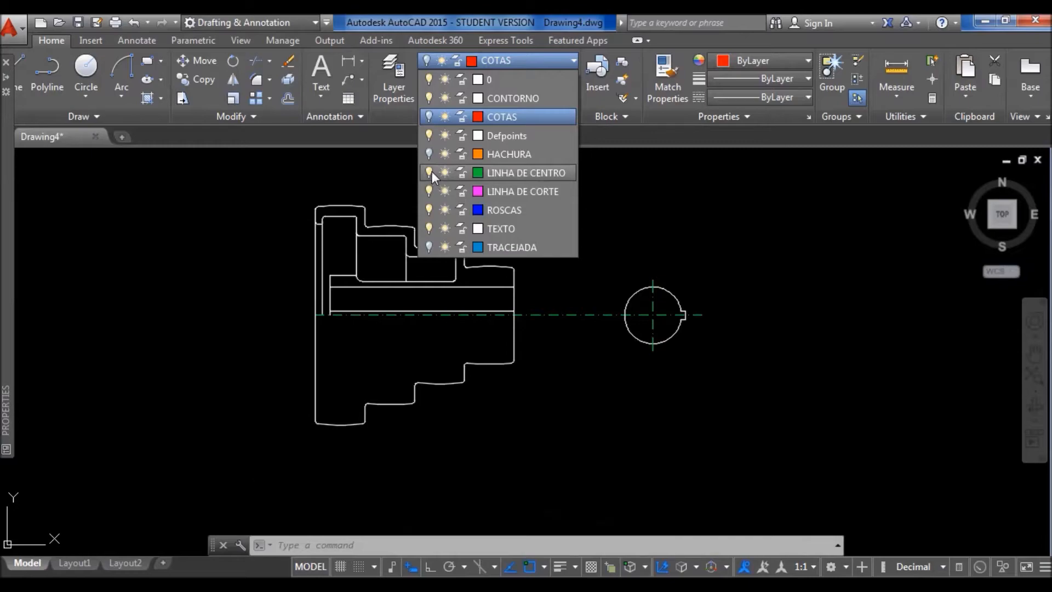
pyautogui.click(431, 172)
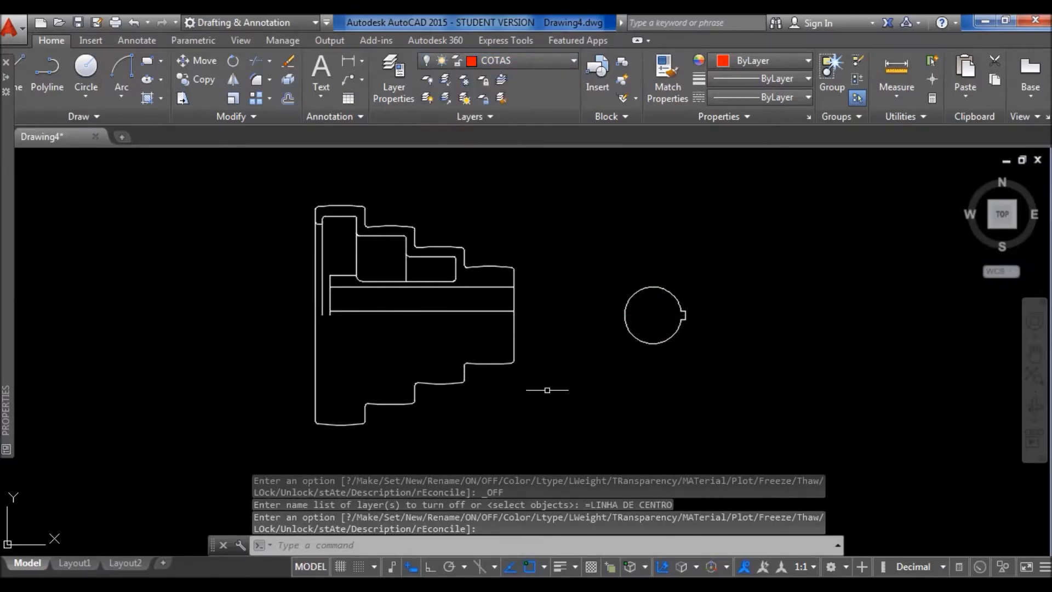
# Copy the whole contour of the stepped section view to the clipboard, without the keyed bore circle.
pyautogui.click(558, 426)
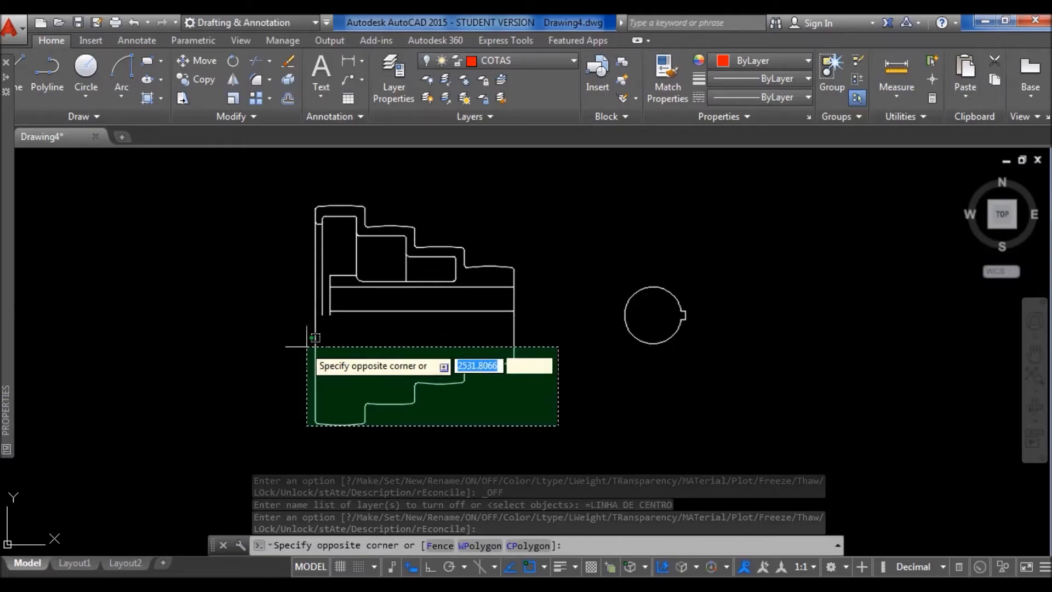
pyautogui.click(283, 189)
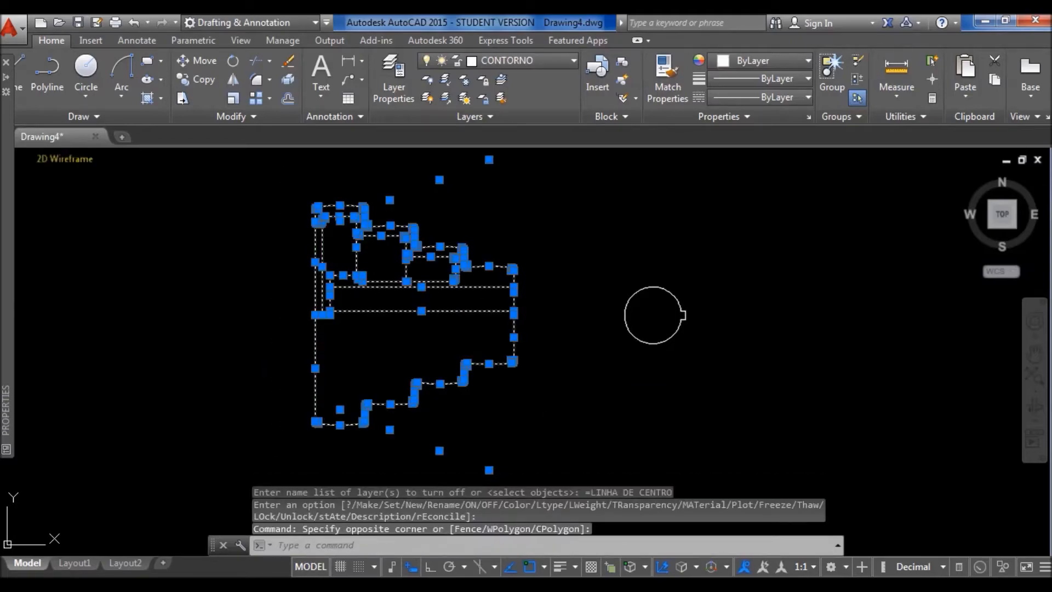
pyautogui.hotkey('ctrl', 'c')
# Create a new drawing from the acadiso.dwt template.
pyautogui.click(122, 138)
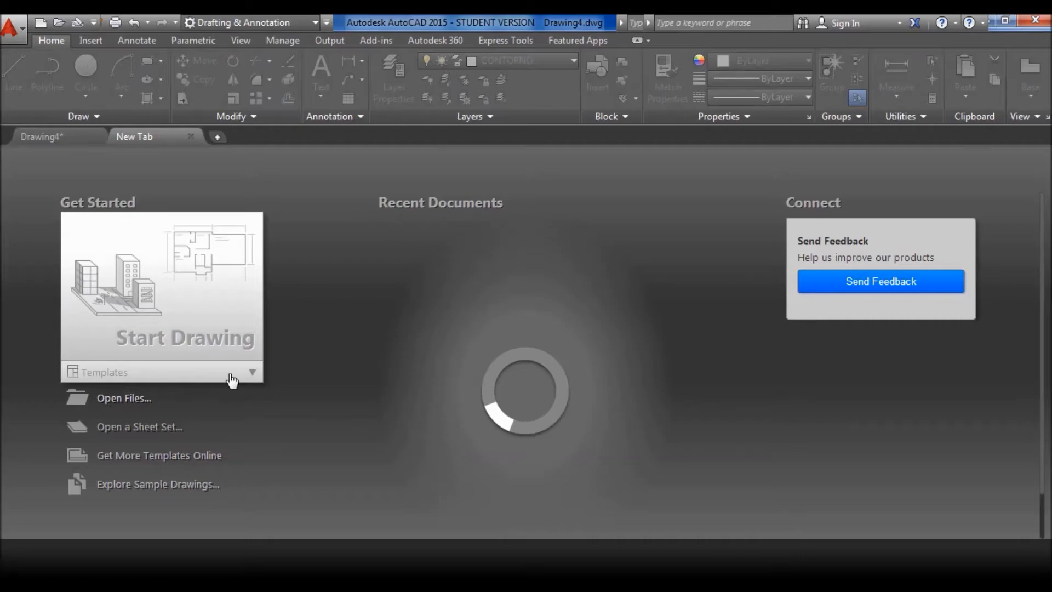
pyautogui.click(186, 372)
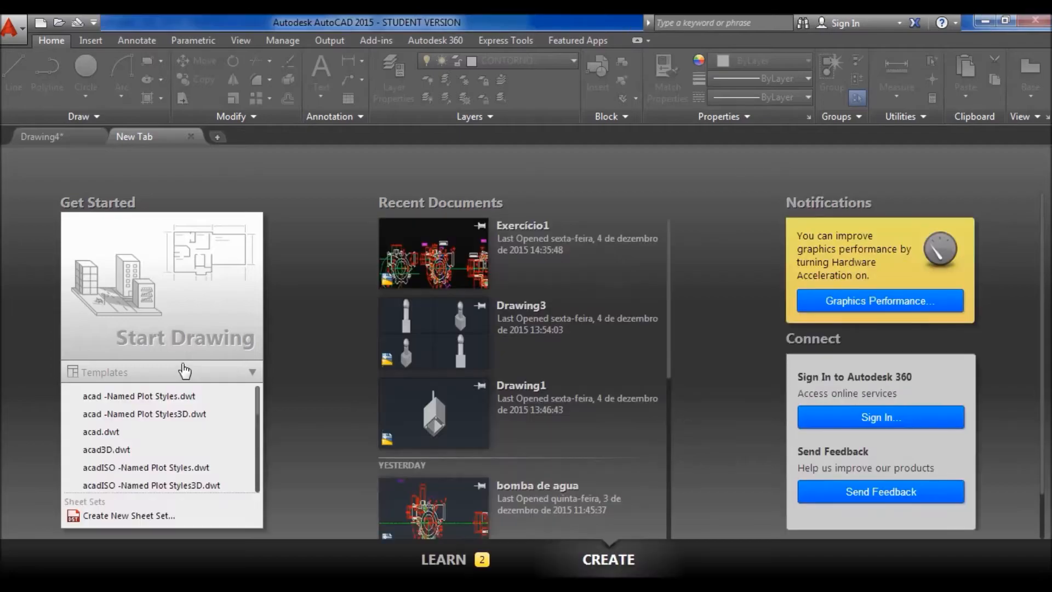
pyautogui.hotkey('ctrl', 'o')
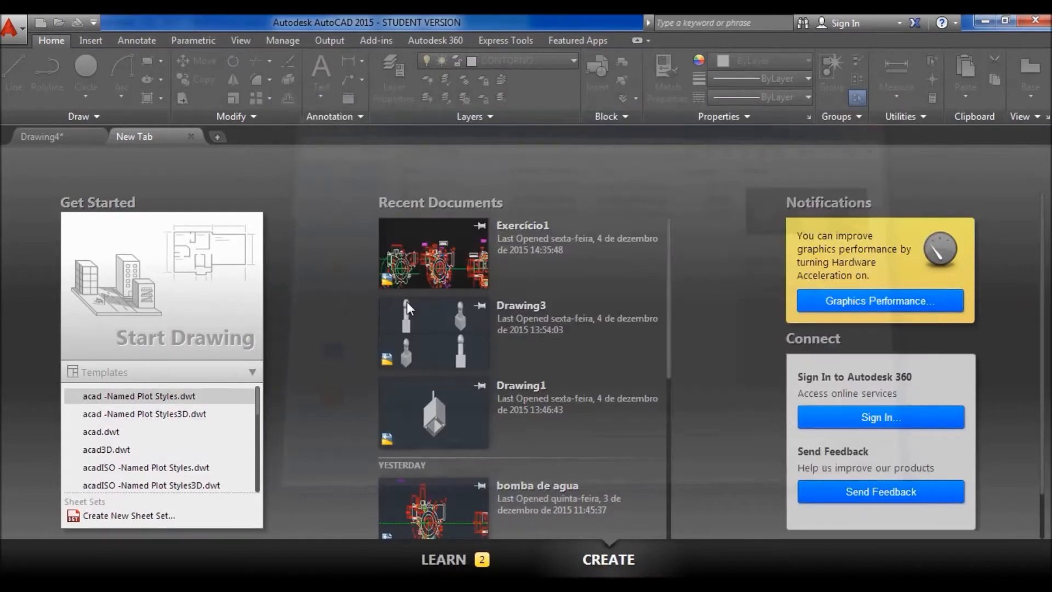
pyautogui.click(897, 105)
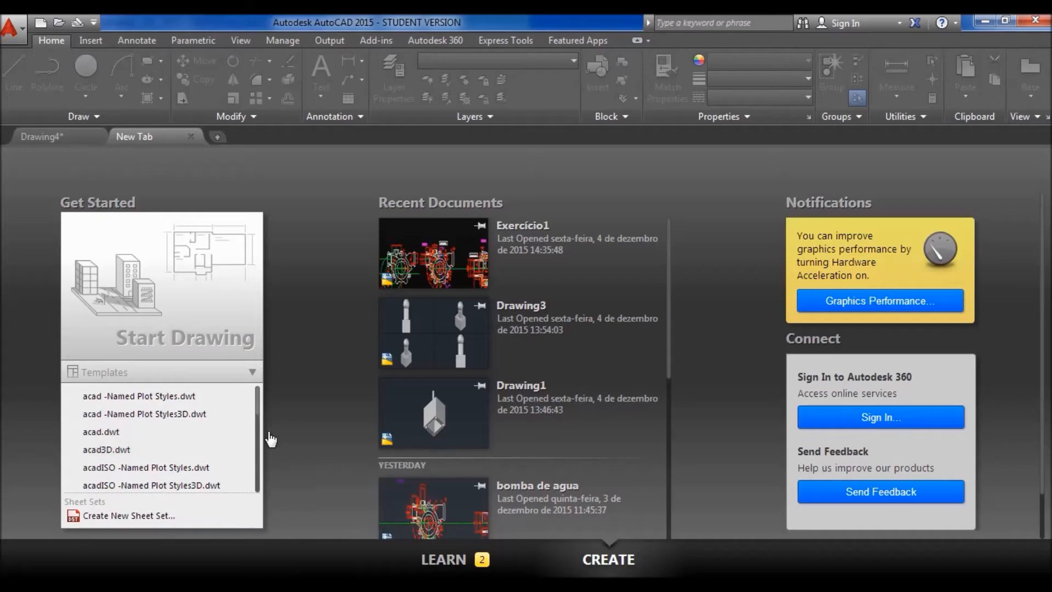
pyautogui.scroll(-3, 186, 432)
pyautogui.scroll(2, 186, 436)
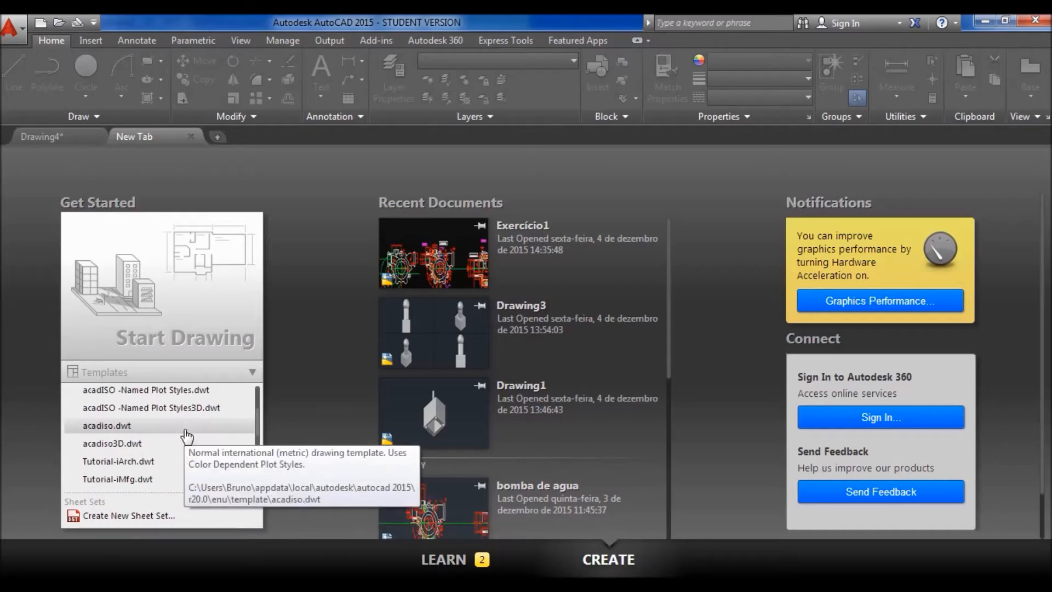
pyautogui.click(120, 428)
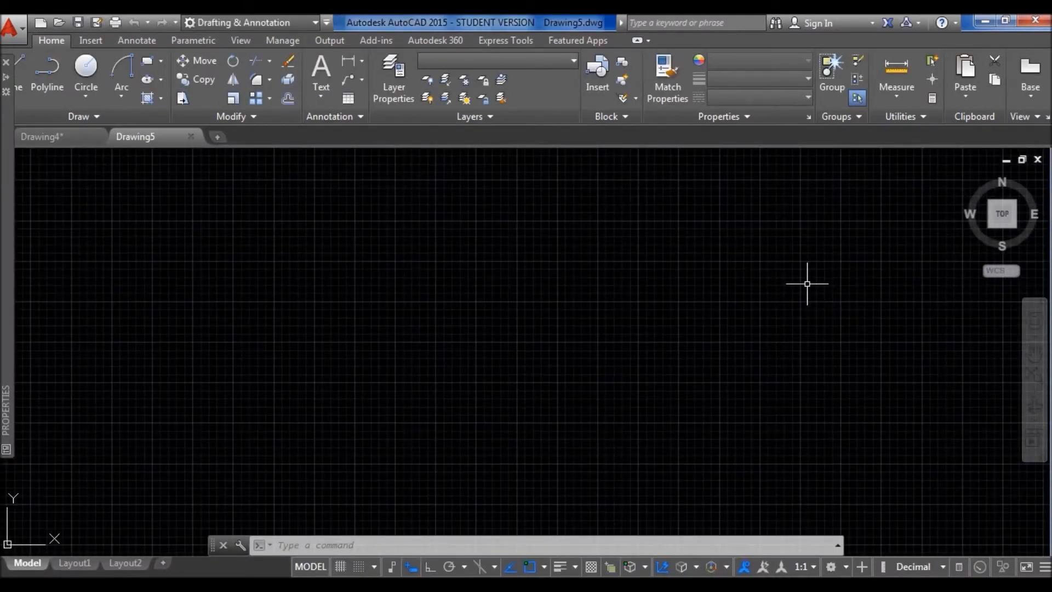
# Paste the copied contour into the new drawing, fit it in the top view and turn off the grid.
pyautogui.press('Escape')
pyautogui.press('Escape')
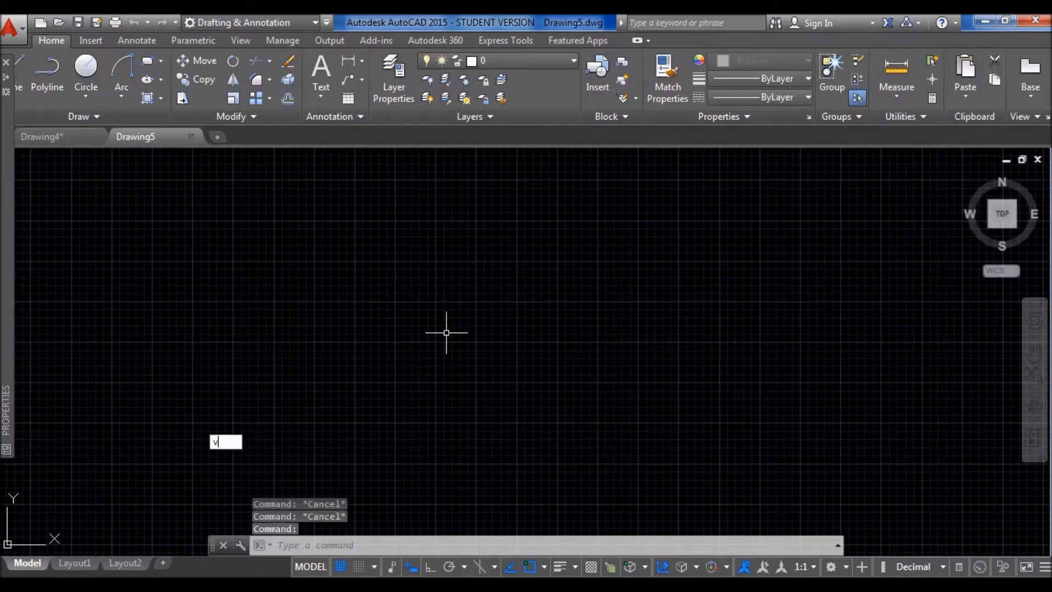
pyautogui.click(199, 426)
pyautogui.press('Escape')
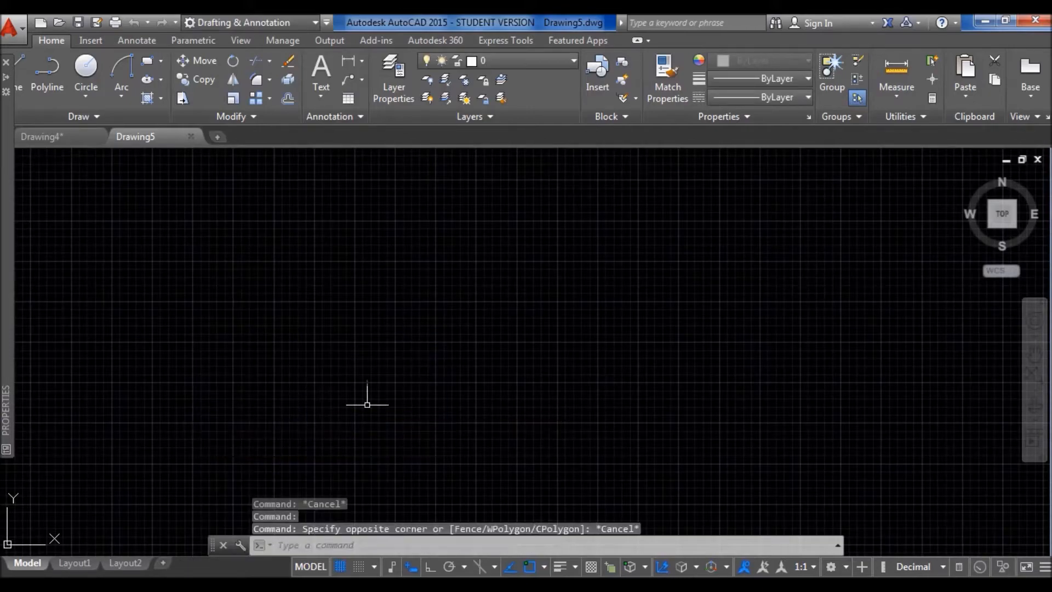
pyautogui.hotkey('ctrl', 'v')
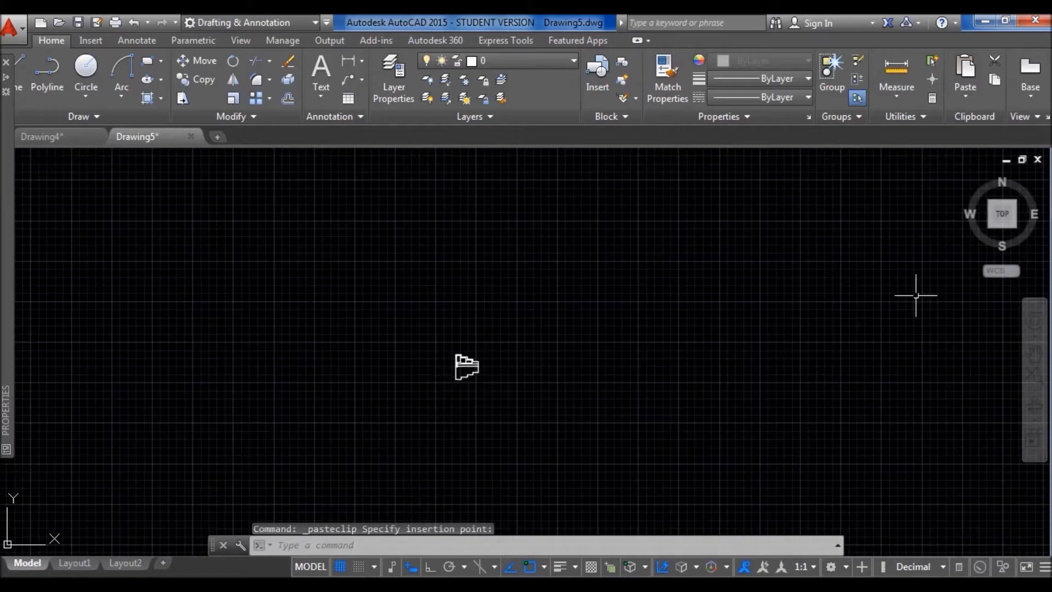
pyautogui.click(1002, 215)
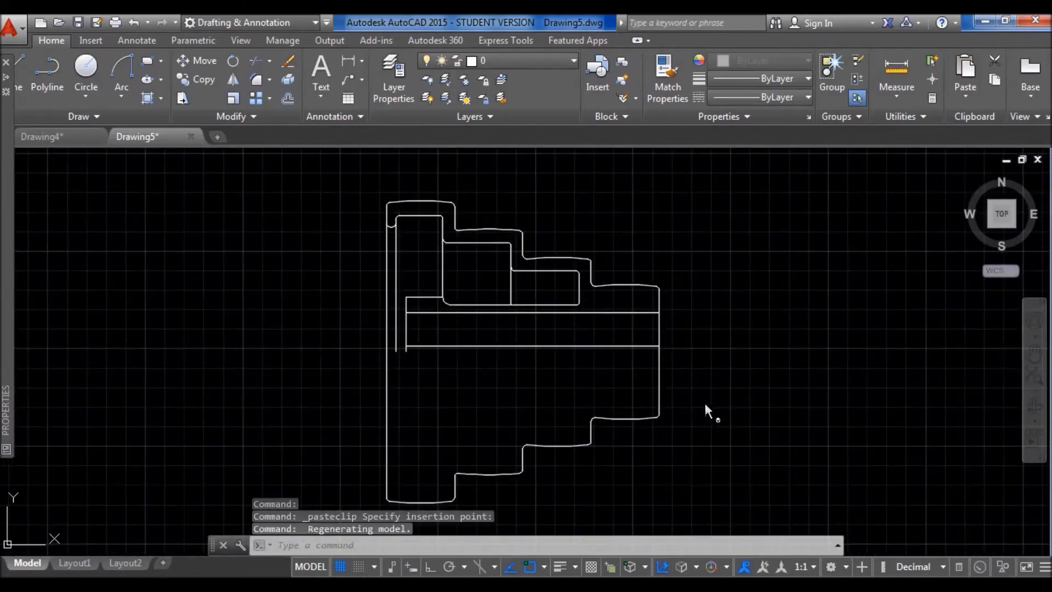
pyautogui.press('F7')
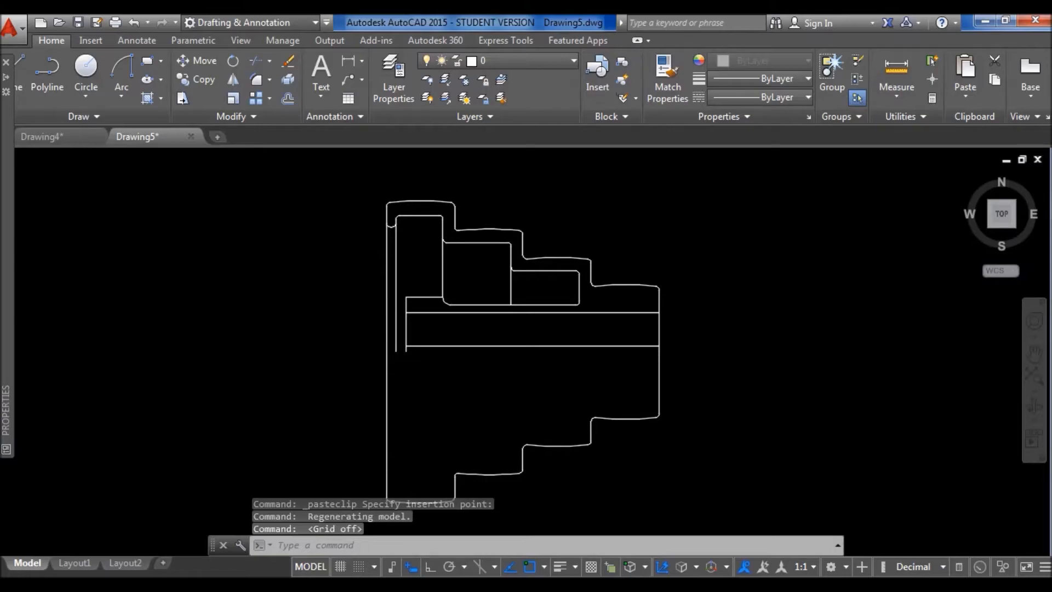
# Erase the lower half of the stepped contour below the part's axis.
pyautogui.scroll(-2, 638, 160)
pyautogui.click(715, 388)
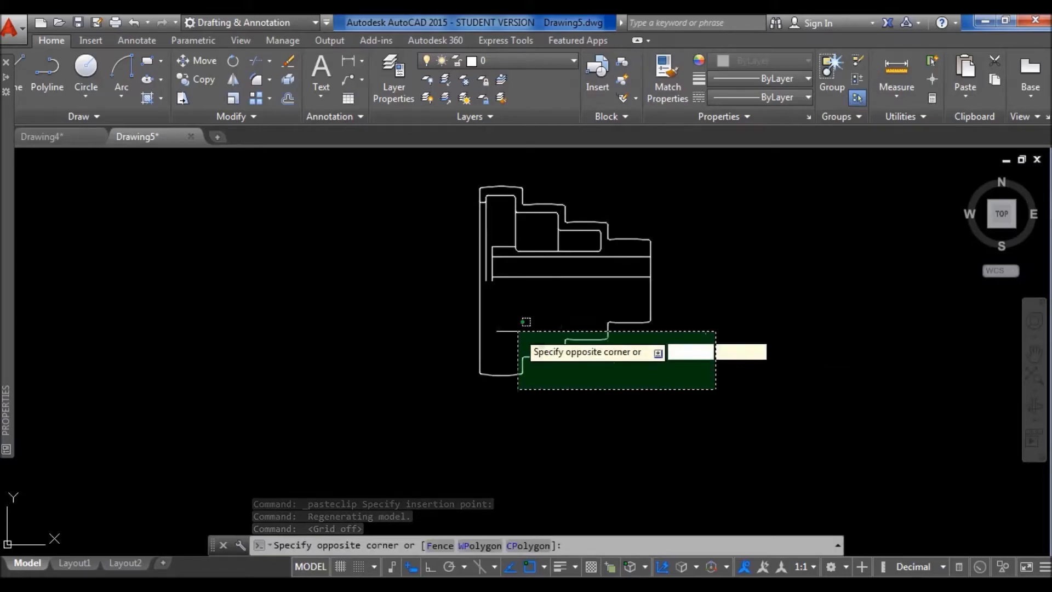
pyautogui.click(405, 286)
pyautogui.press('Delete')
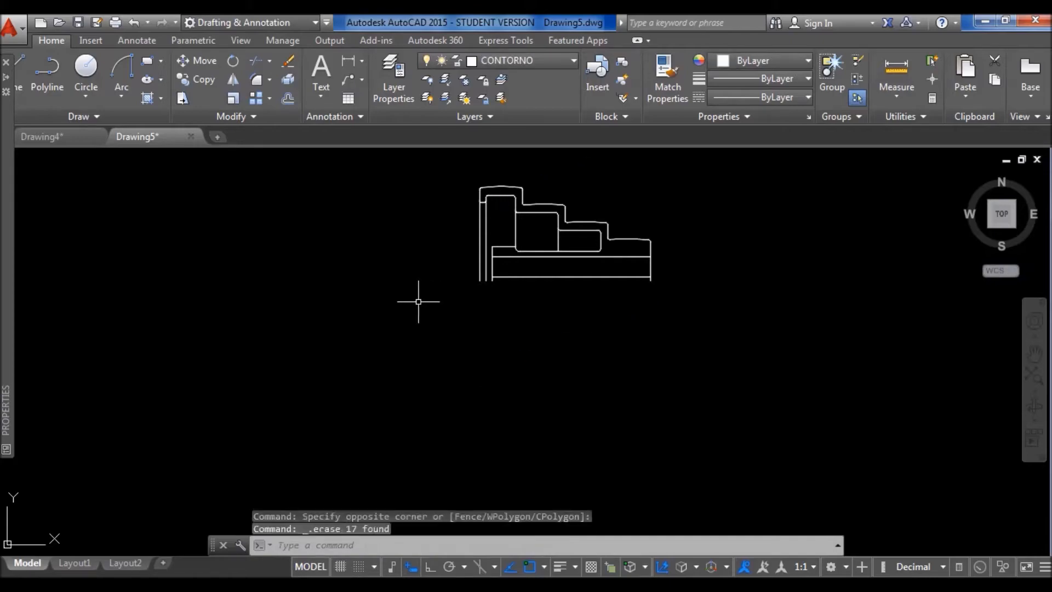
# Erase the horizontal keyway line just above the part's axis.
pyautogui.scroll(2, 638, 296)
pyautogui.moveTo(735, 265); pyautogui.dragTo(593, 364, button='middle')
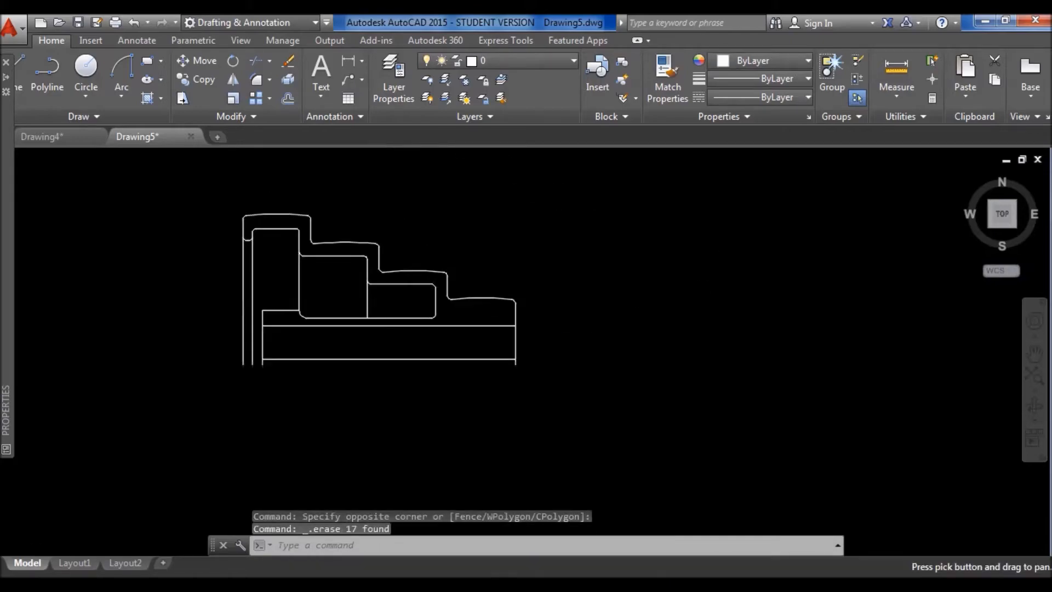
pyautogui.scroll(2, 471, 390)
pyautogui.moveTo(472, 389); pyautogui.dragTo(436, 350, button='middle')
pyautogui.click(449, 344)
pyautogui.click(423, 317)
pyautogui.press('Delete')
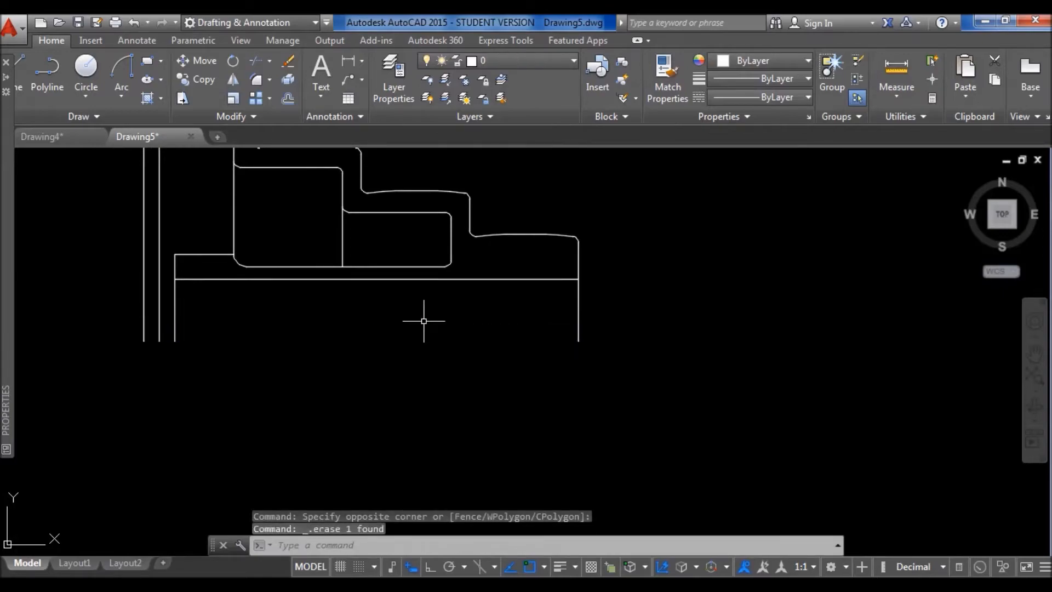
# Draw a line along the axis from the lower end of the left outer edge to that of the right edge.
pyautogui.write('l')
pyautogui.press('Return')
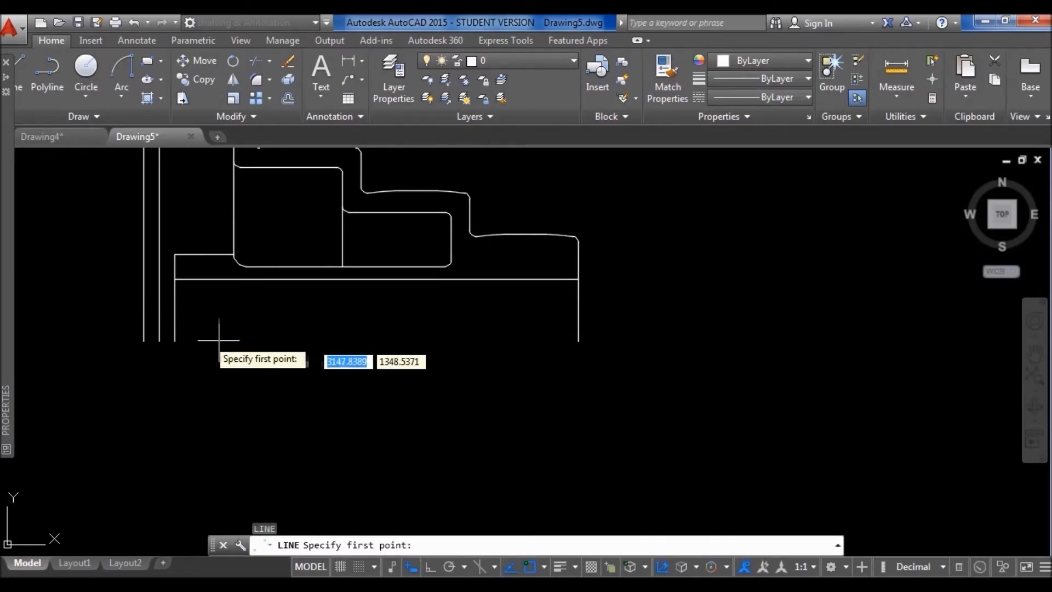
pyautogui.click(144, 341)
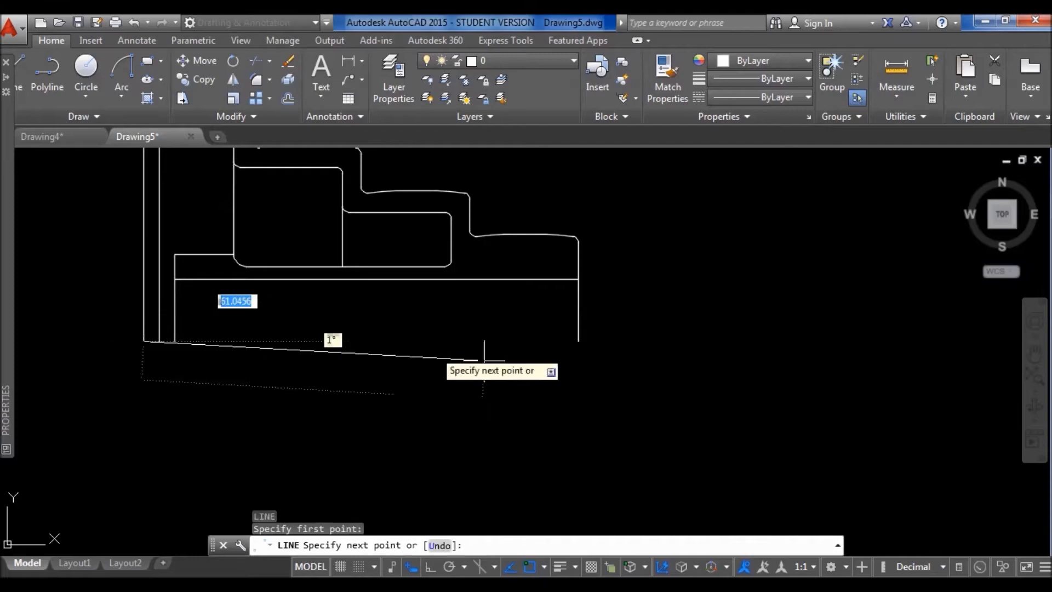
pyautogui.click(578, 341)
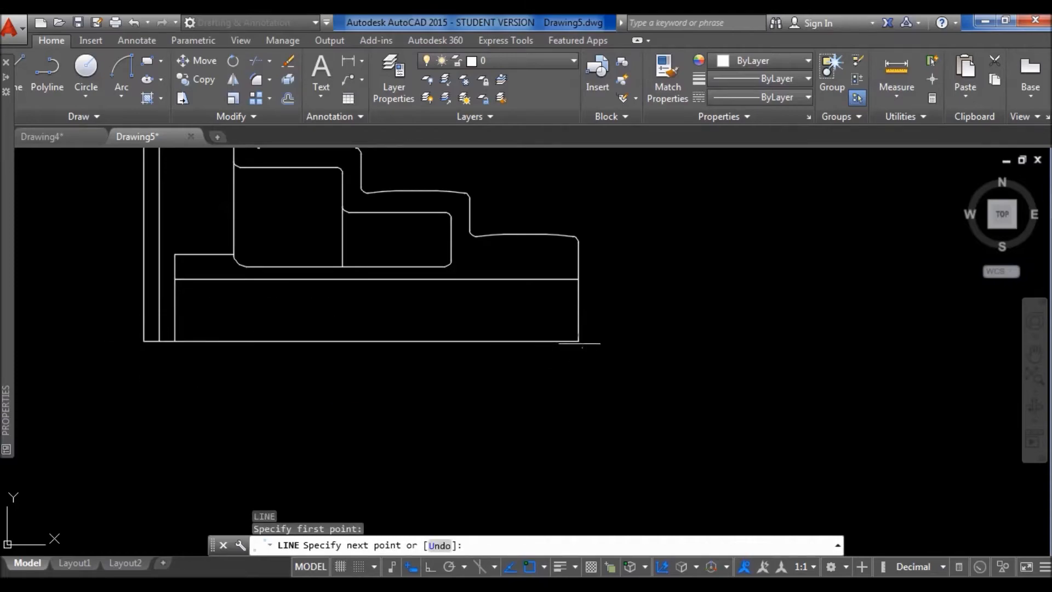
pyautogui.press('Escape')
pyautogui.moveTo(681, 290); pyautogui.dragTo(867, 389, button='middle')
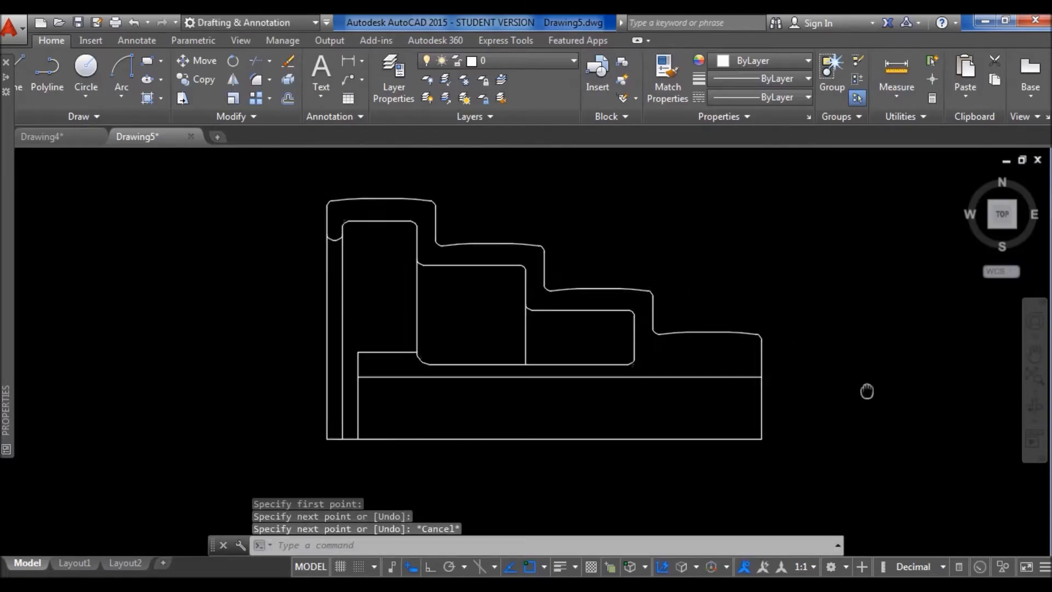
pyautogui.click(676, 414)
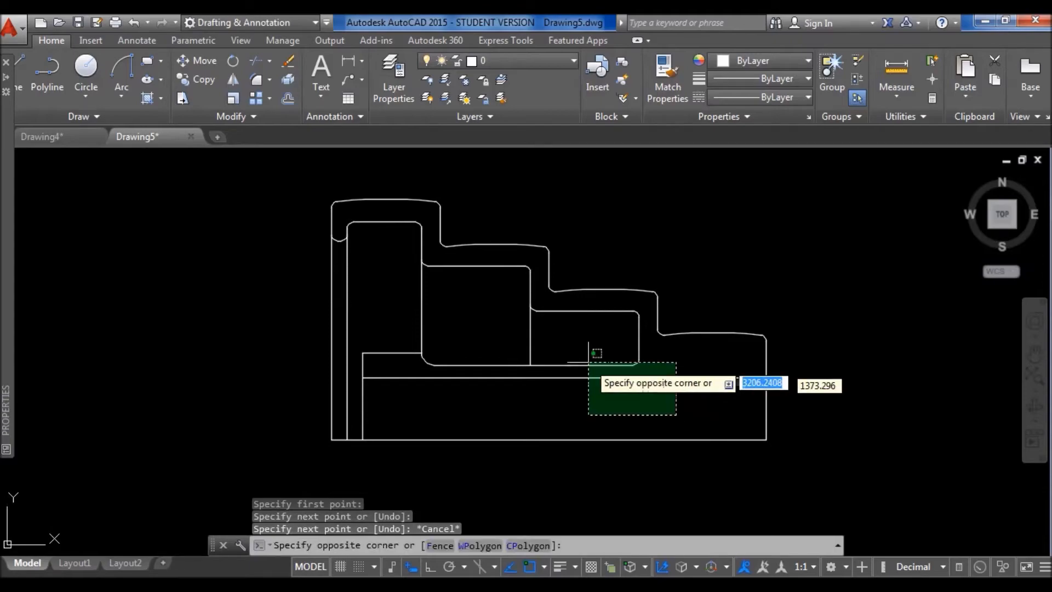
pyautogui.click(578, 356)
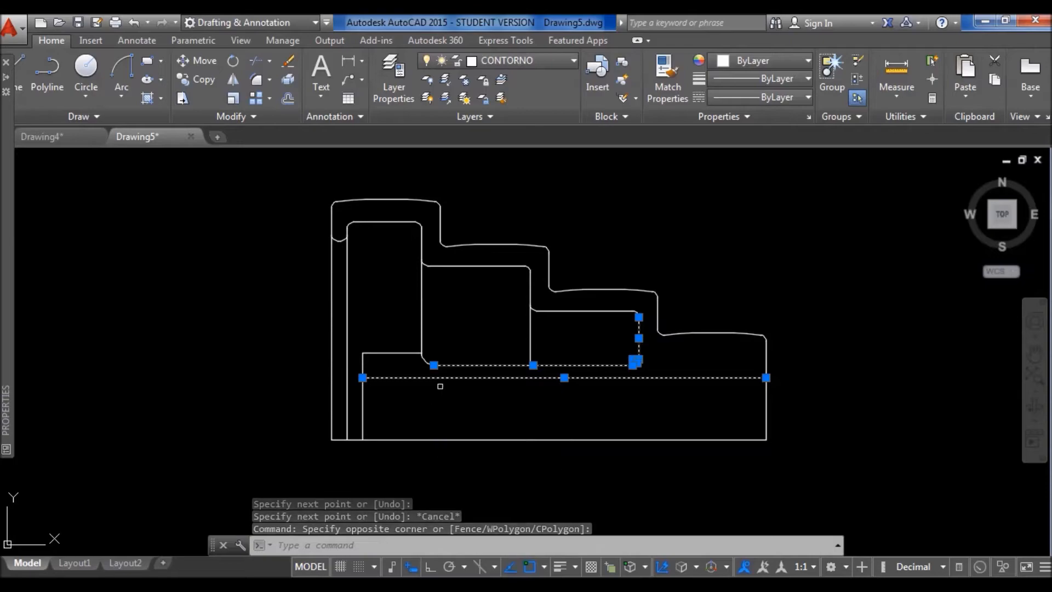
pyautogui.press('Escape')
pyautogui.press('Escape')
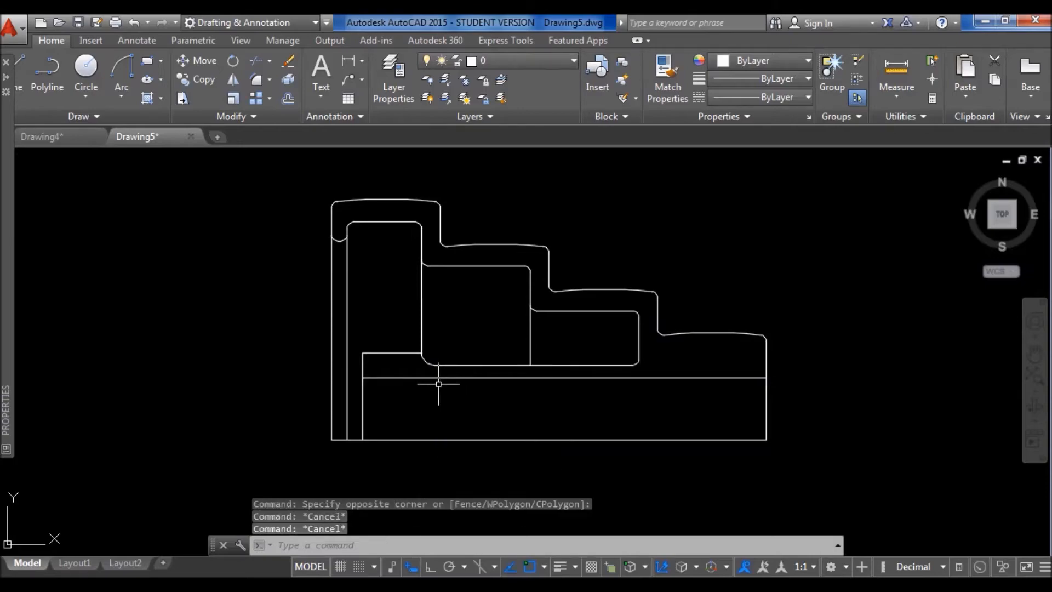
# Erase the long horizontal bore line between the part's axis and the inner cavity.
pyautogui.click(436, 378)
pyautogui.press('Delete')
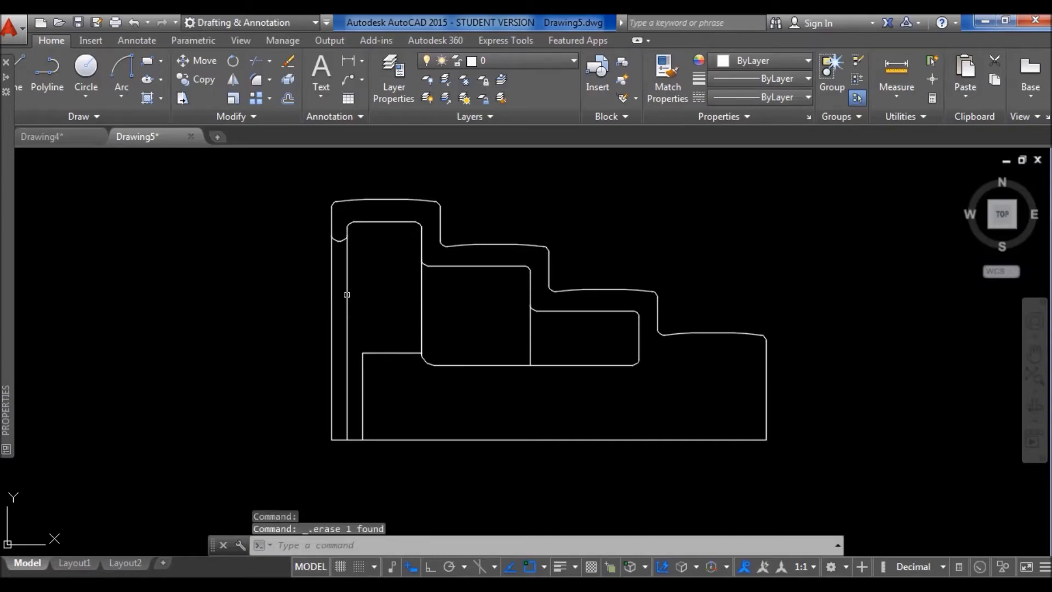
pyautogui.click(352, 277)
pyautogui.click(342, 274)
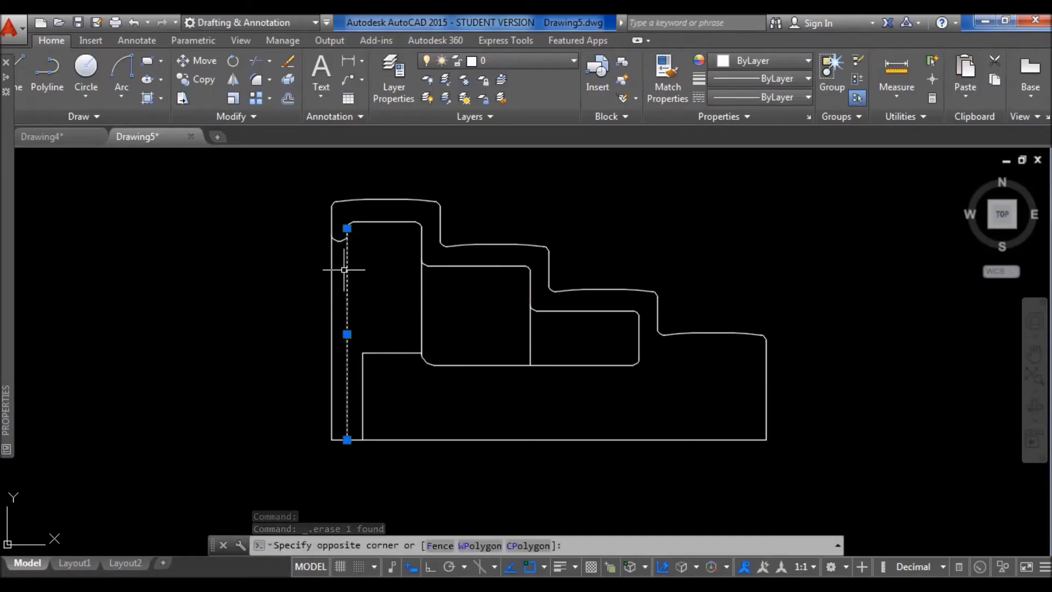
pyautogui.click(338, 263)
pyautogui.click(314, 262)
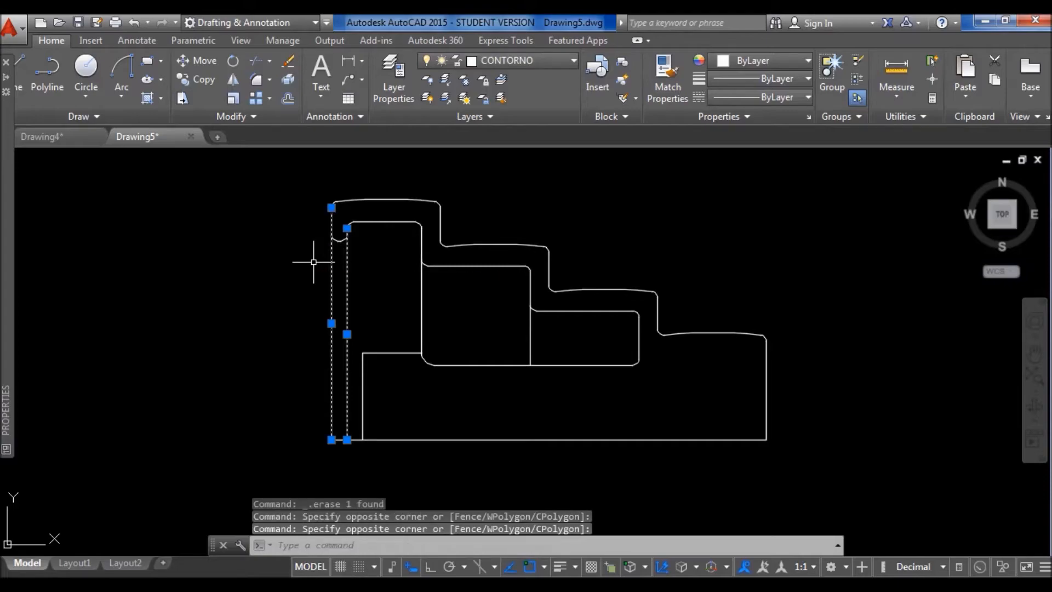
pyautogui.press('Escape')
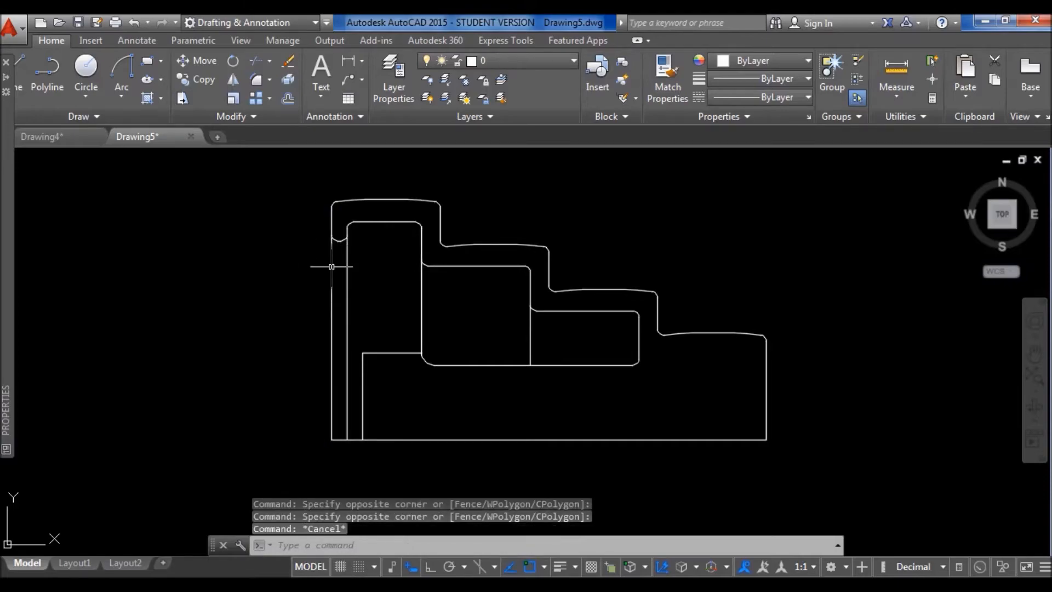
pyautogui.click(348, 277)
pyautogui.press('Escape')
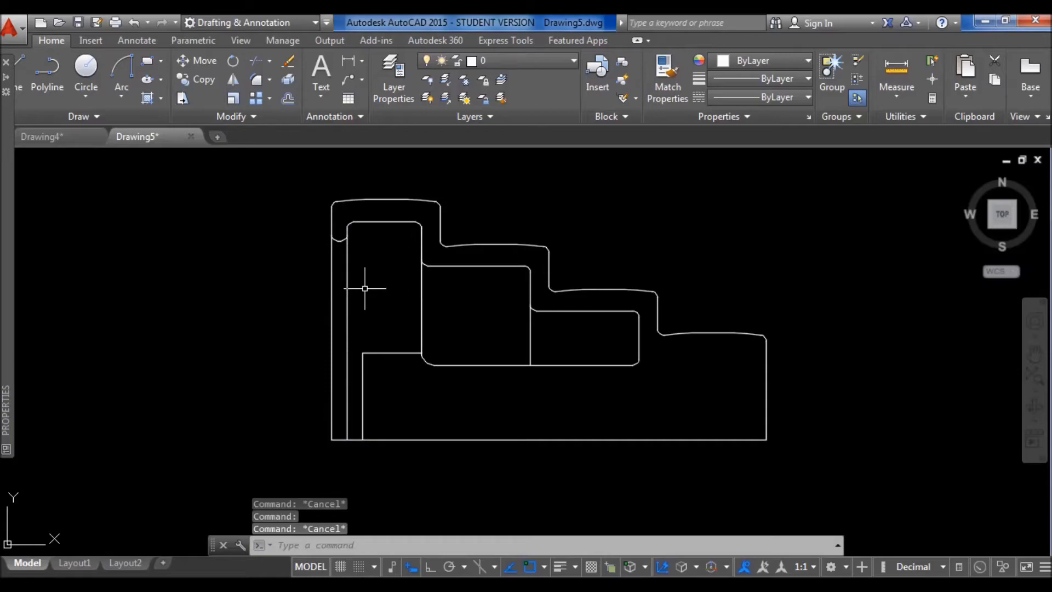
# Trim away the two long vertical lines running from the hooked rim of the largest step down to the axis.
pyautogui.write('tr')
pyautogui.press('Return')
pyautogui.press('Return')
pyautogui.click(410, 277)
pyautogui.click(319, 270)
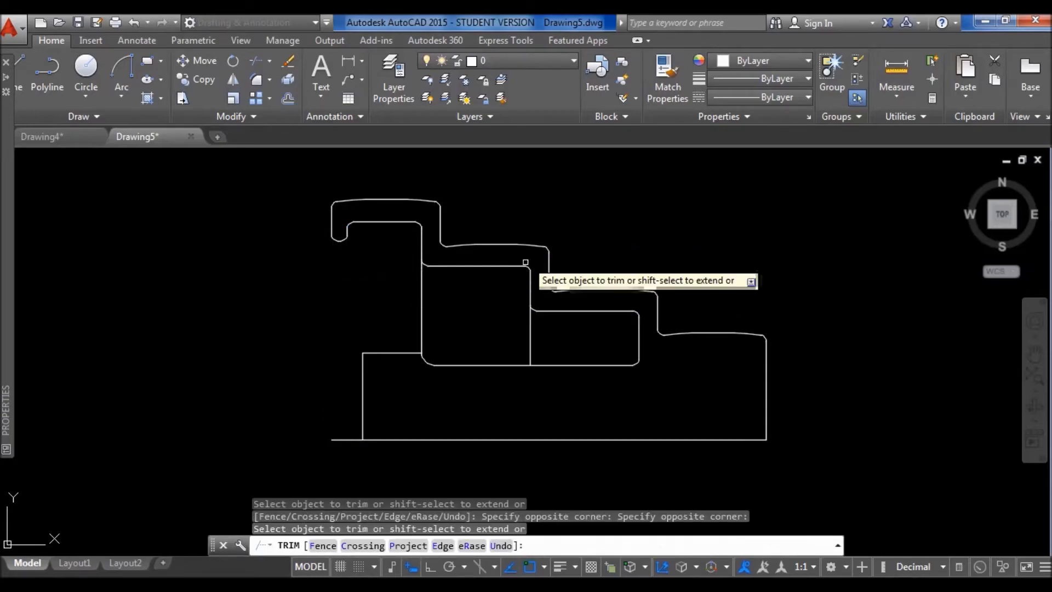
# Trim the two vertical lines crossing the inner cavity and the piece of axis line extending beyond the hub's left edge.
pyautogui.click(420, 301)
pyautogui.click(531, 336)
pyautogui.moveTo(747, 281); pyautogui.dragTo(672, 285, button='middle')
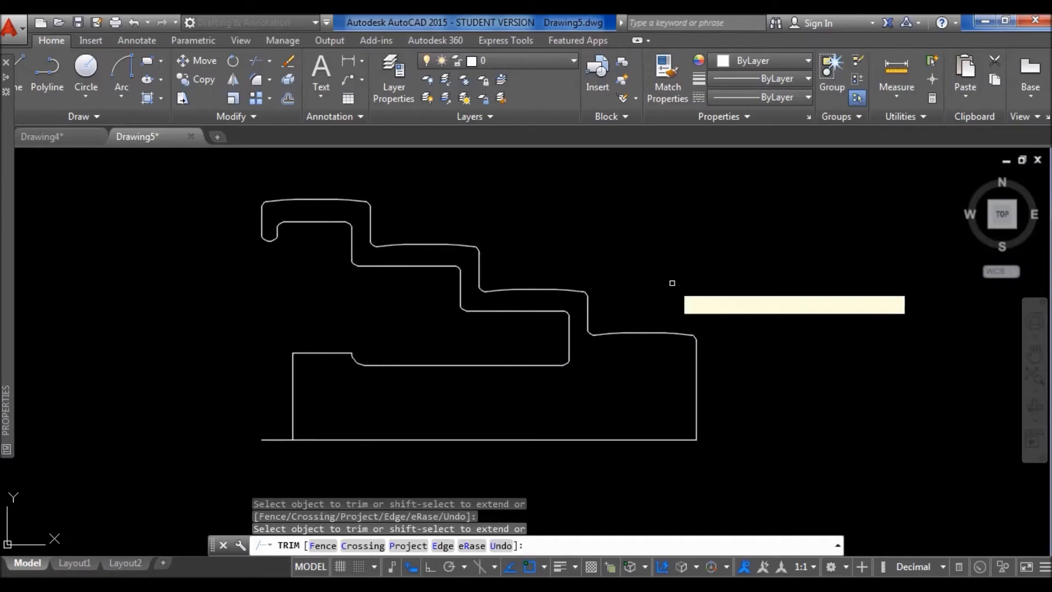
pyautogui.click(275, 439)
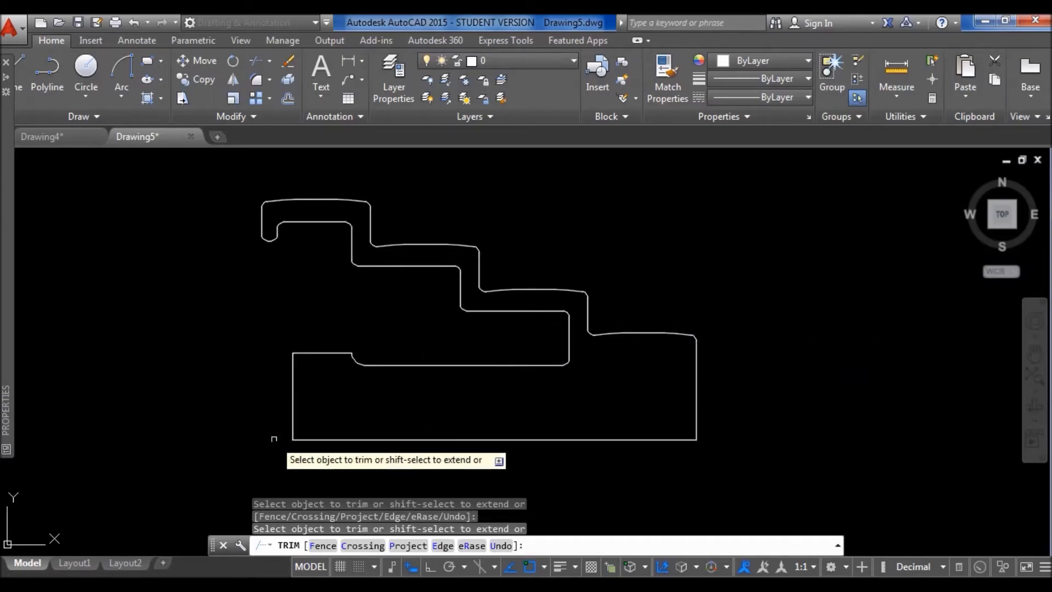
pyautogui.press('Escape')
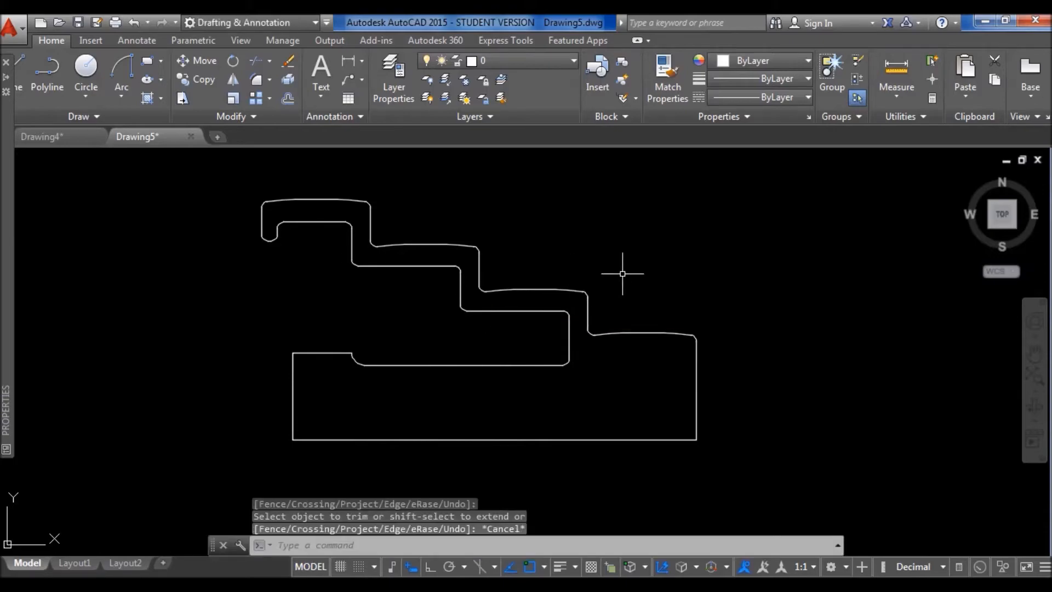
# Examine the 3D section image of the stepped pulley in Windows Photo Viewer, including its hub and bore, and return to the AutoCAD drawing.
pyautogui.hotkey('alt', 'Tab')
pyautogui.moveTo(453, 446); pyautogui.dragTo(439, 160)
pyautogui.moveTo(463, 356); pyautogui.dragTo(466, 49)
pyautogui.moveTo(466, 387); pyautogui.dragTo(482, 352)
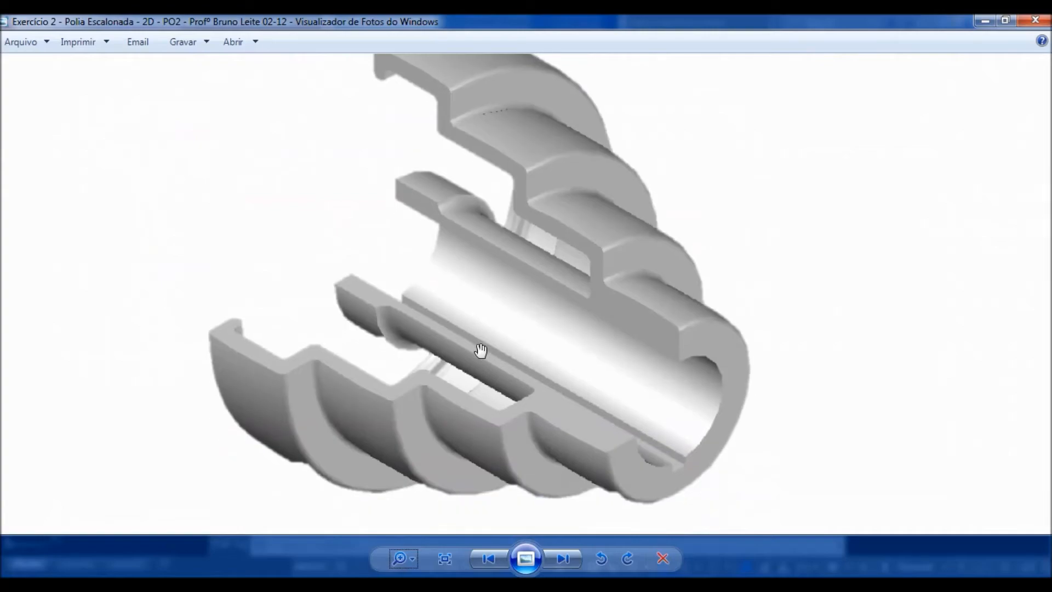
pyautogui.scroll(-1, 477, 347)
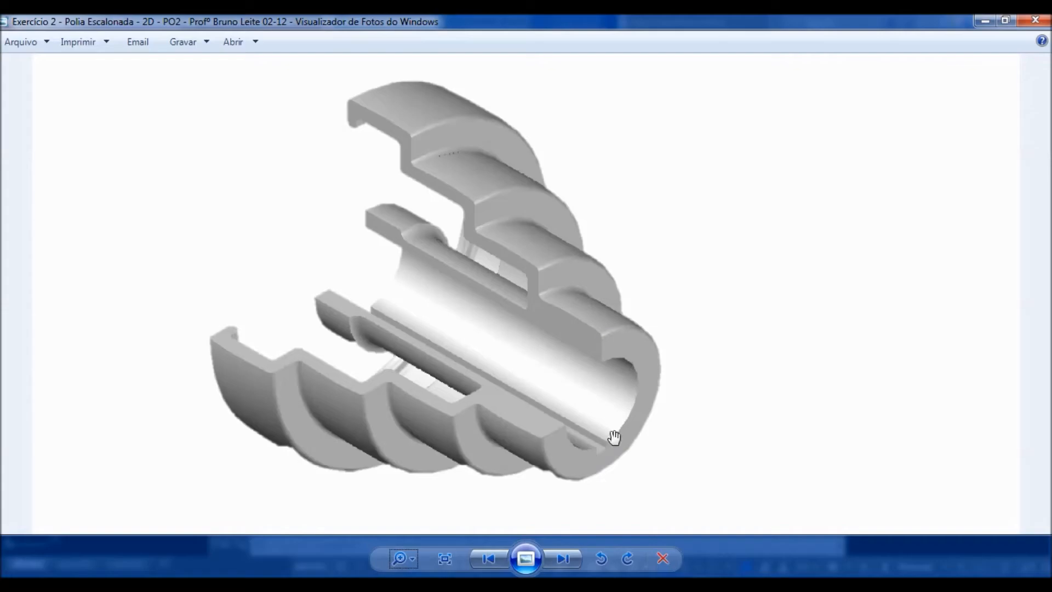
pyautogui.moveTo(307, 570)
pyautogui.click(389, 525)
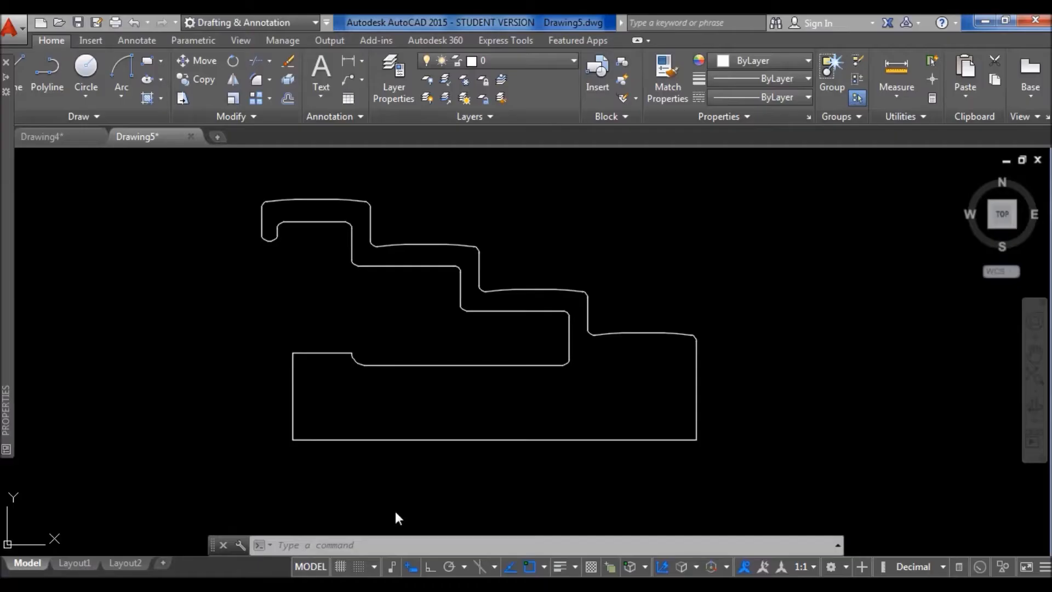
# Join all the lines and arcs of the half-profile into polylines and check one by selecting it.
pyautogui.press('Escape')
pyautogui.press('Escape')
pyautogui.click(780, 465)
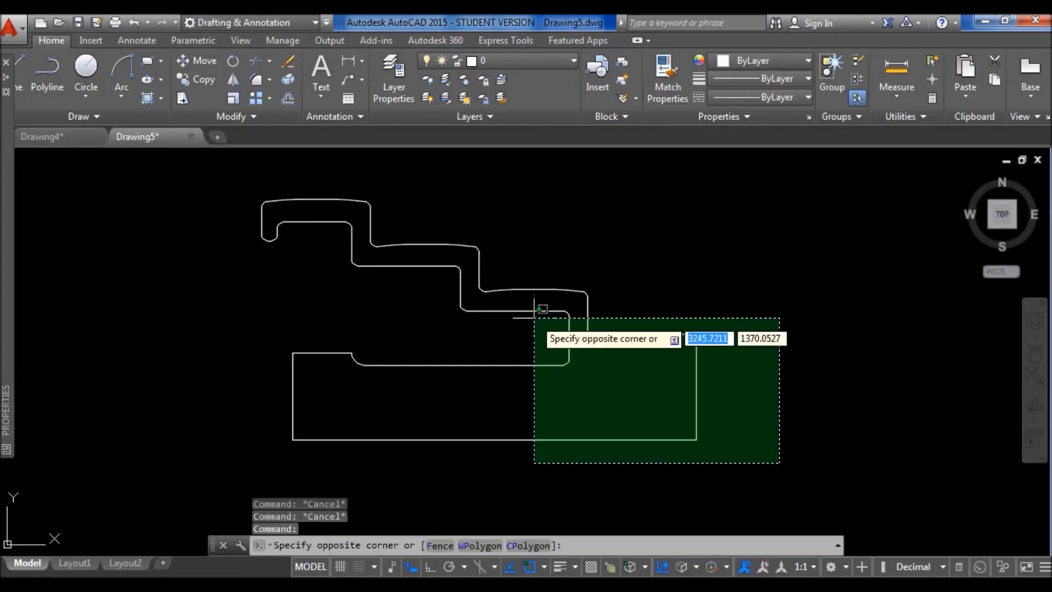
pyautogui.click(197, 171)
pyautogui.write('join')
pyautogui.press('Return')
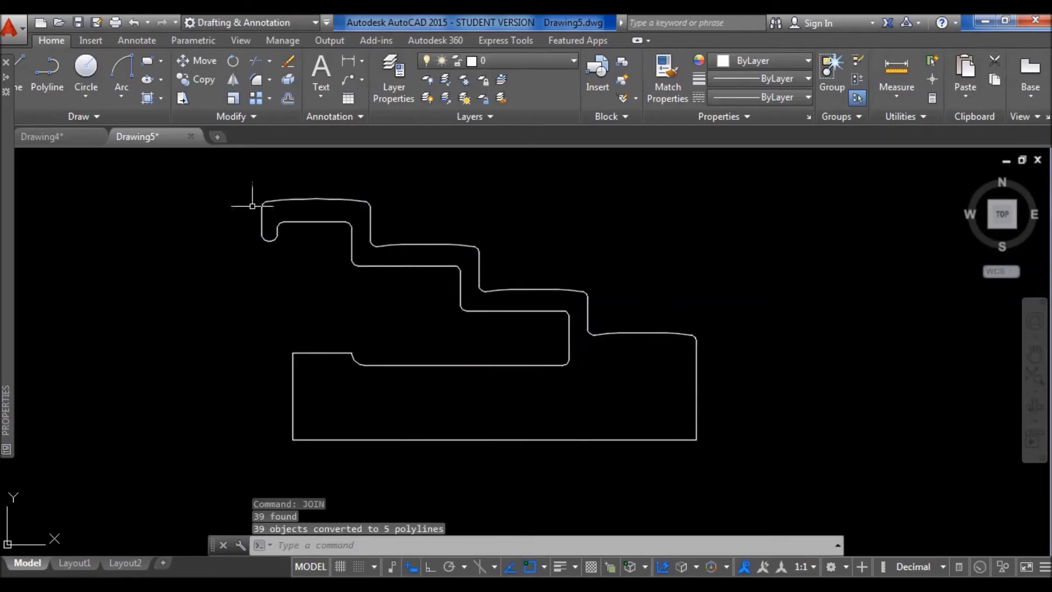
pyautogui.click(263, 215)
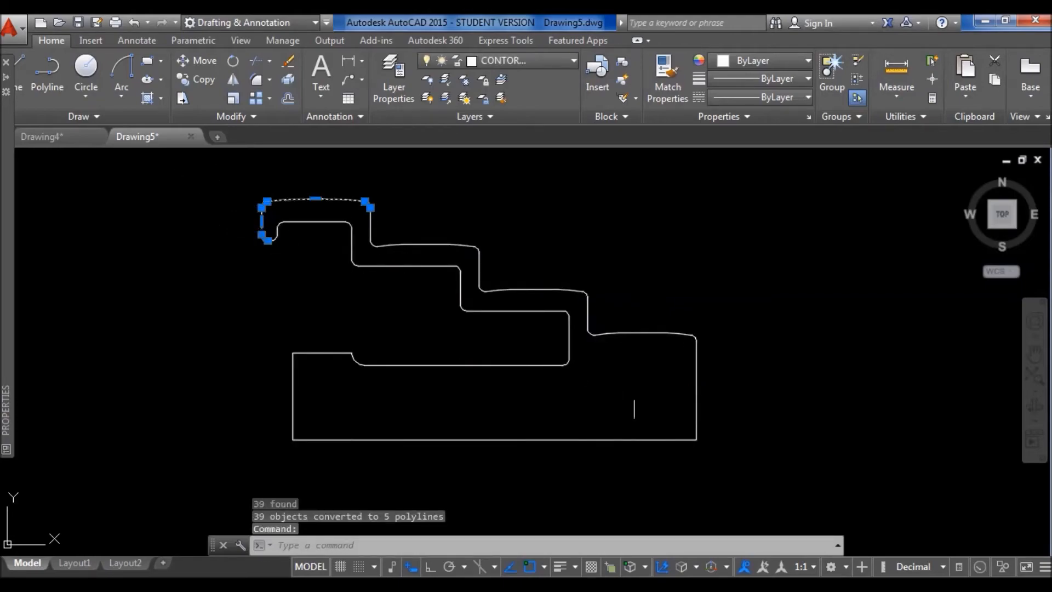
pyautogui.press('Escape')
# Join the remaining polylines of the half-profile into a single polyline and verify that it selects as one object.
pyautogui.click(767, 484)
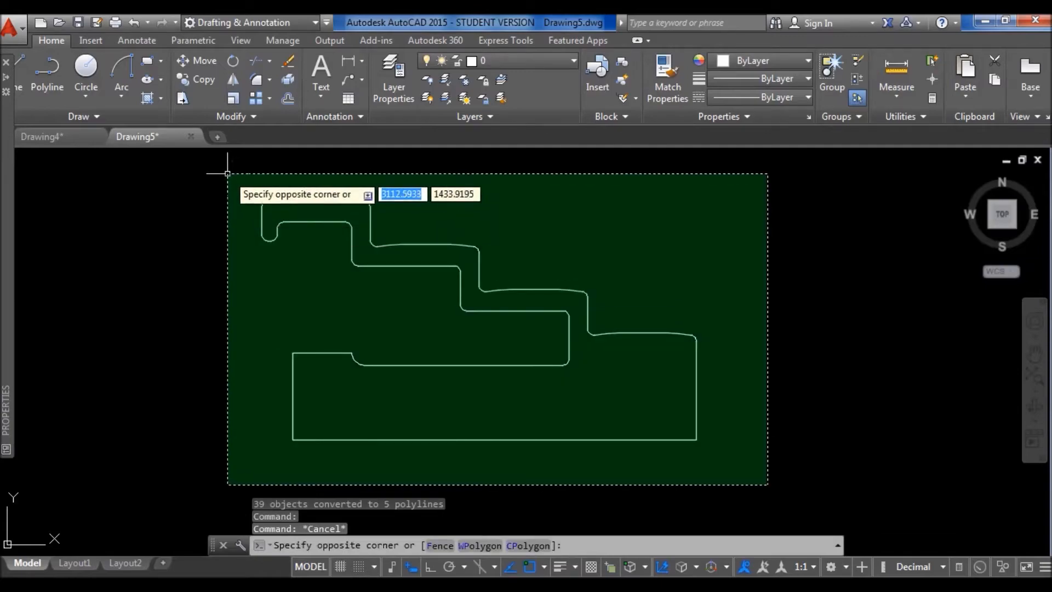
pyautogui.click(227, 174)
pyautogui.write('joi')
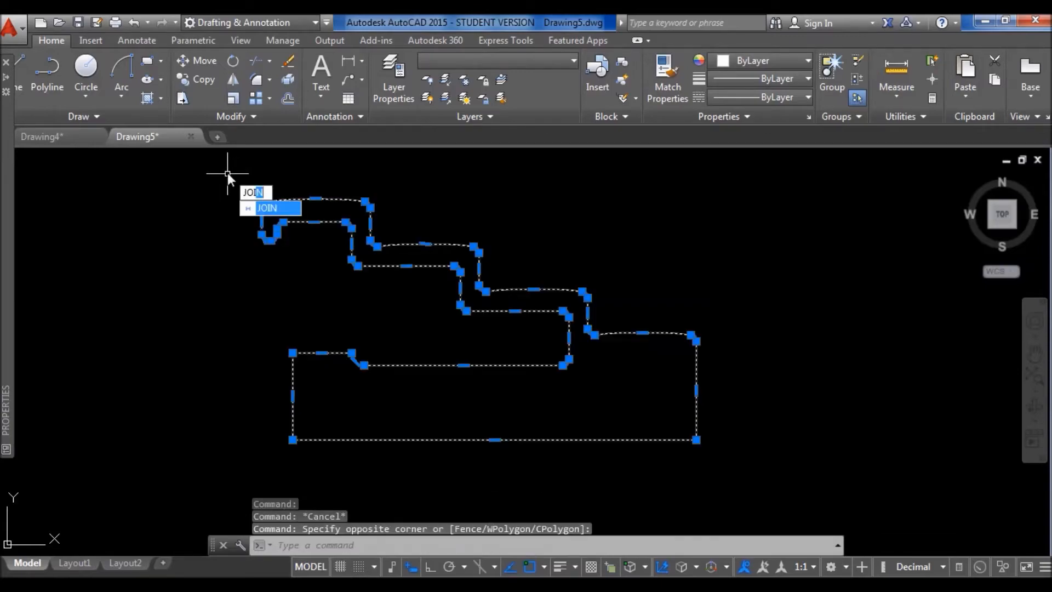
pyautogui.press('Return')
pyautogui.click(265, 202)
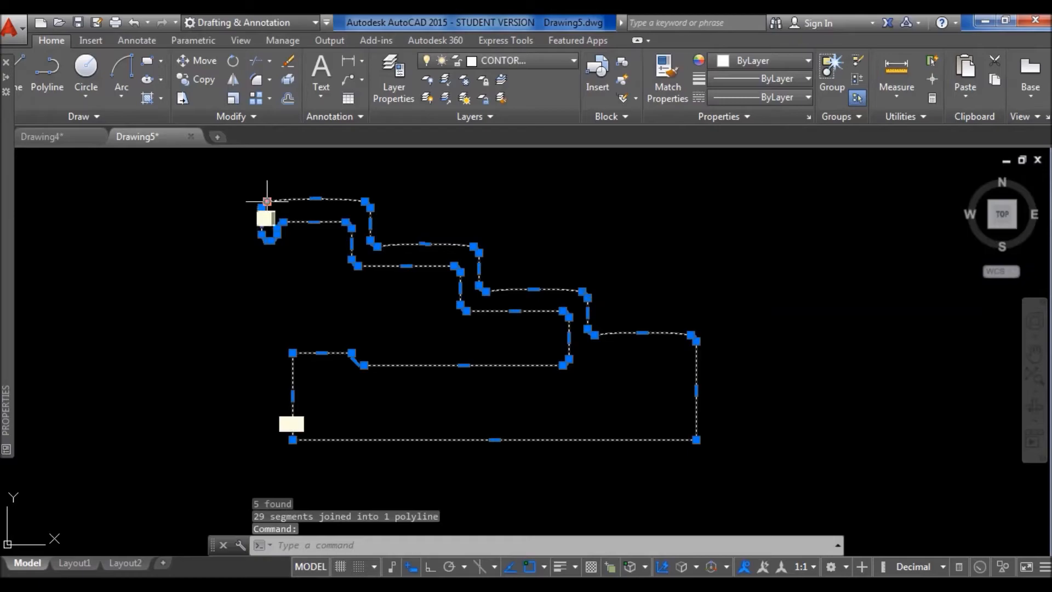
pyautogui.press('Escape')
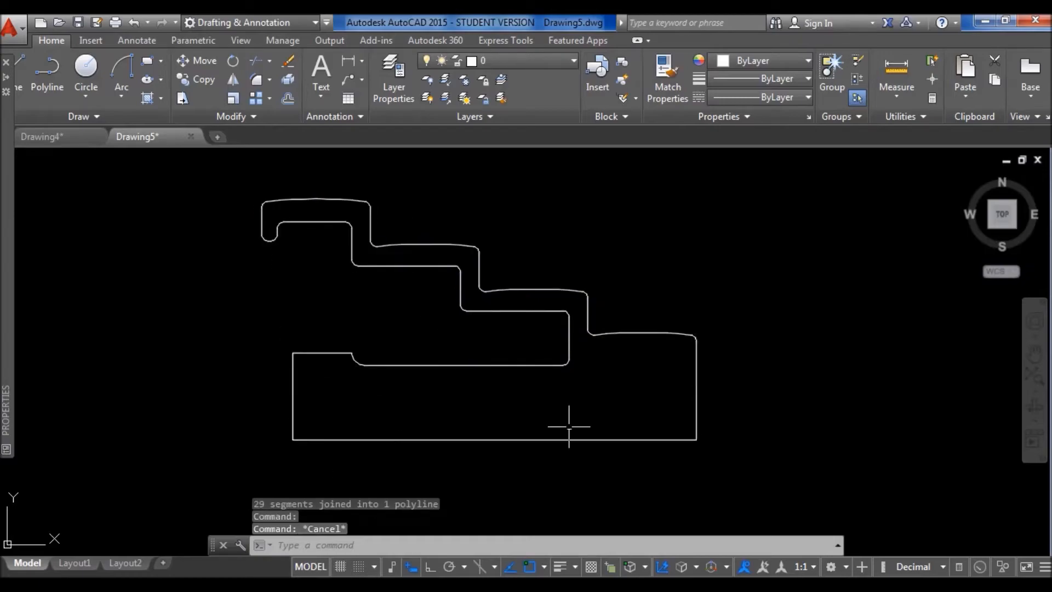
pyautogui.click(705, 446)
pyautogui.click(664, 428)
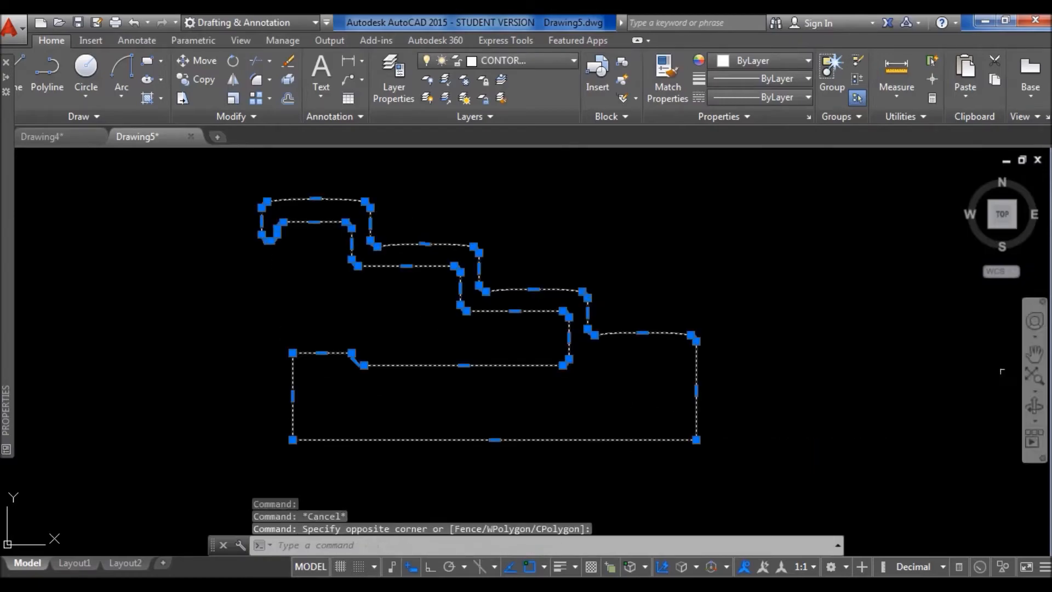
pyautogui.press('Escape')
# Switch to the southeast isometric view and check that the whole profile still selects as one object.
pyautogui.click(1015, 229)
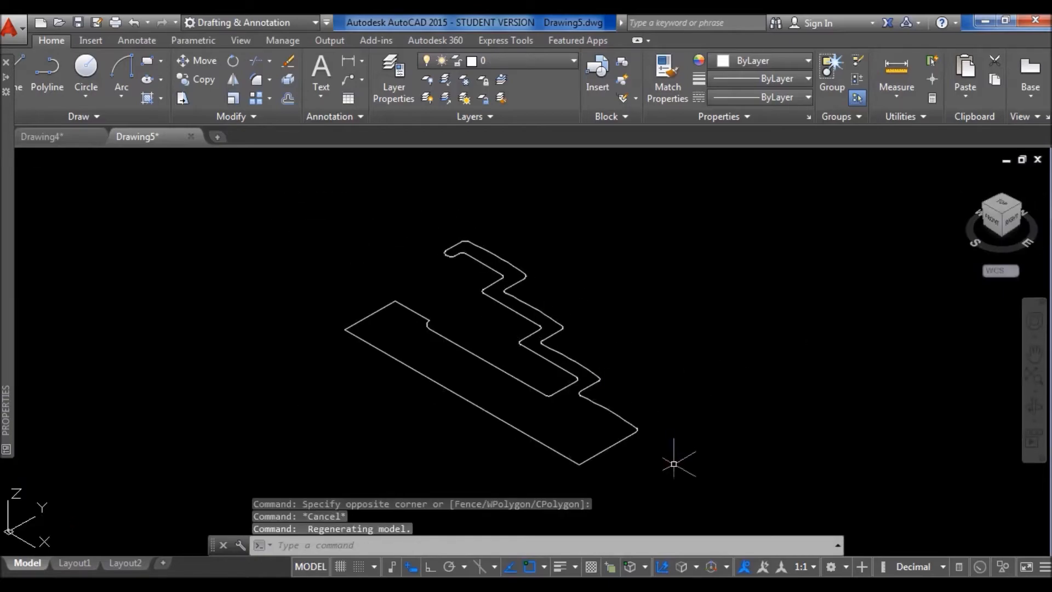
pyautogui.click(674, 464)
pyautogui.click(571, 368)
pyautogui.scroll(-2, 606, 277)
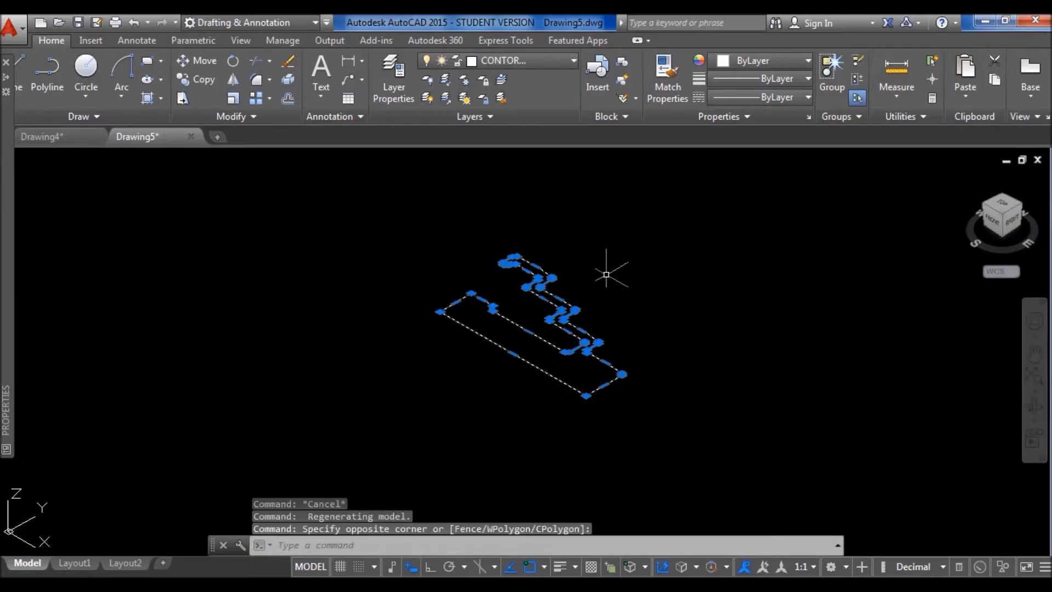
pyautogui.moveTo(605, 277); pyautogui.dragTo(569, 214, button='middle')
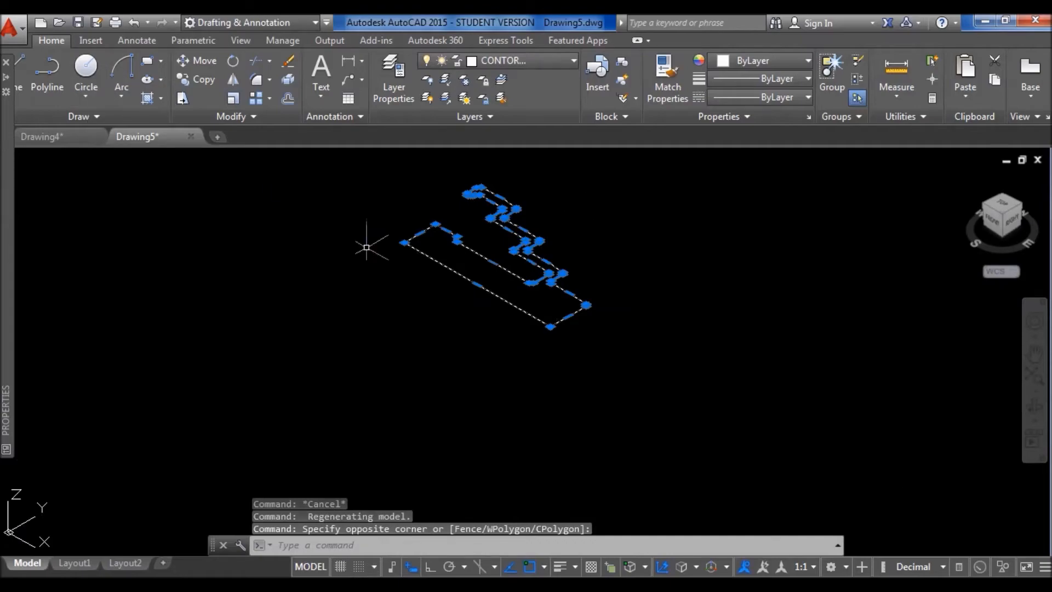
pyautogui.press('Escape')
pyautogui.press('Escape')
pyautogui.press('Escape')
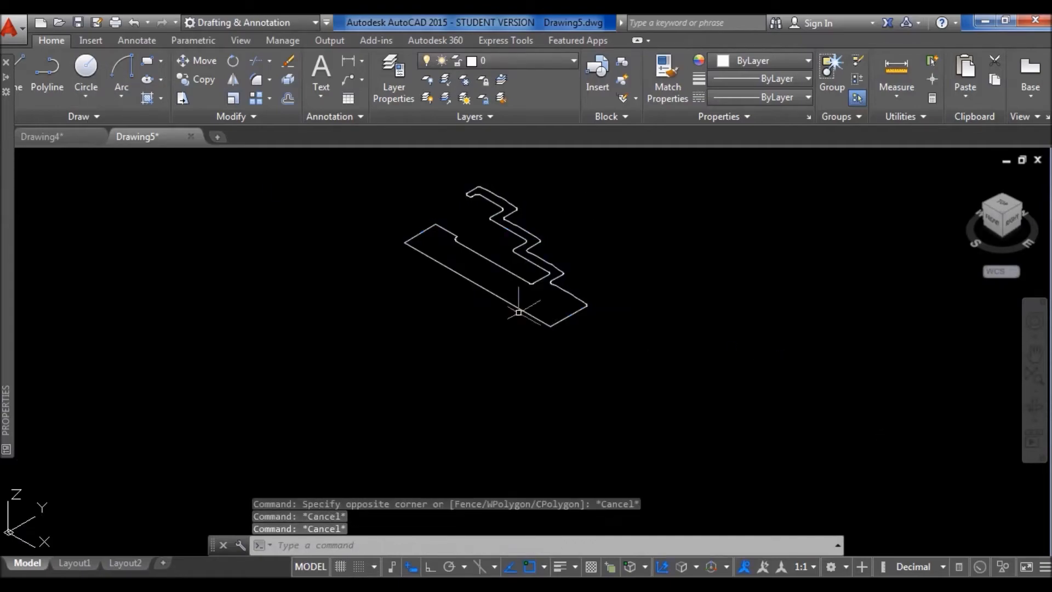
# Switch the workspace to 3D Modeling.
pyautogui.click(283, 21)
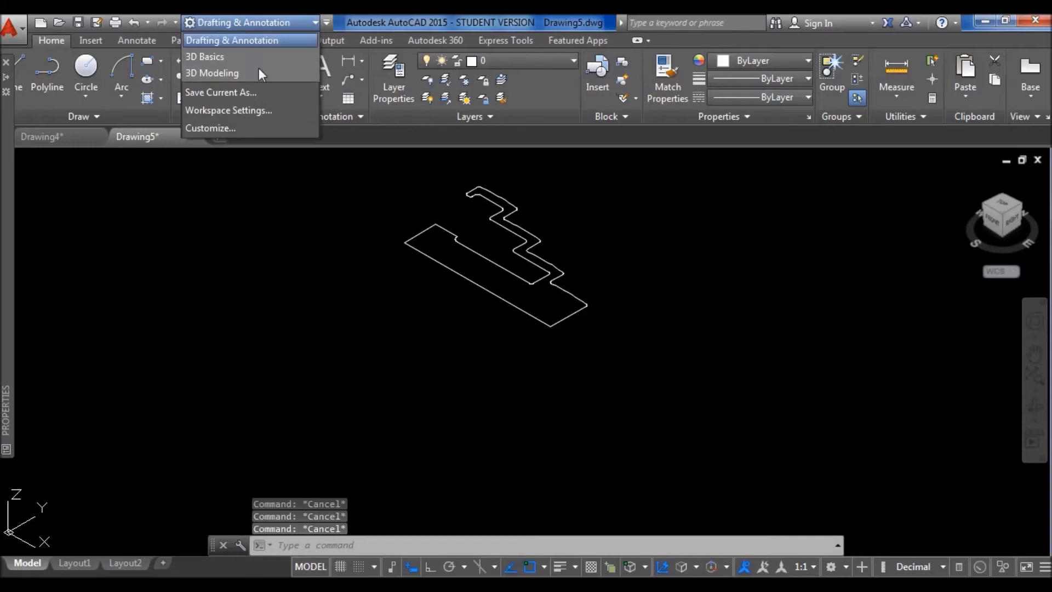
pyautogui.click(231, 73)
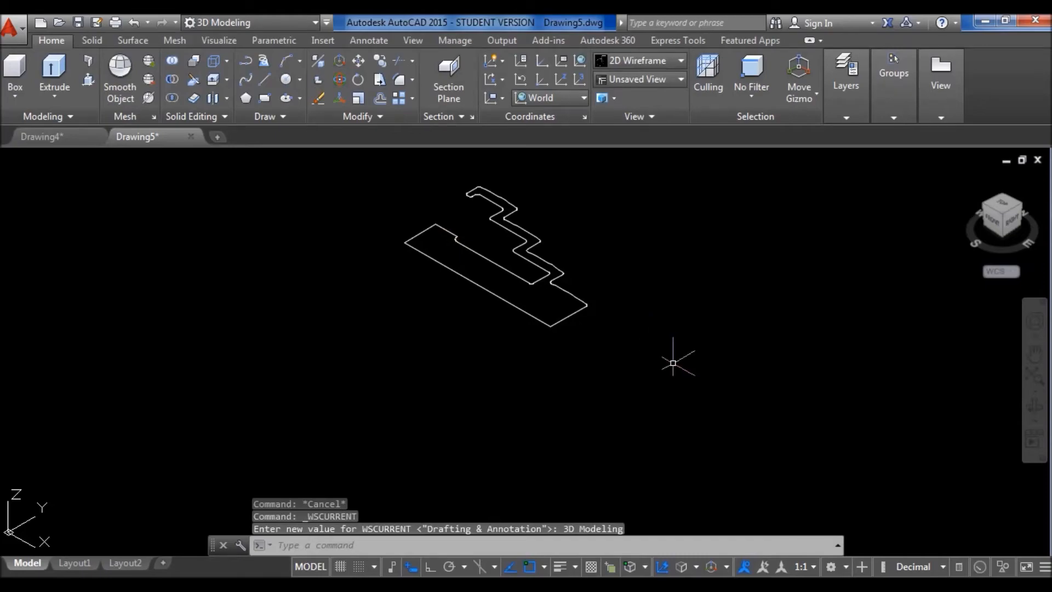
# Revolve the closed half-profile 270 degrees about its long straight outer edge, using that edge's two endpoints as the axis.
pyautogui.click(673, 363)
pyautogui.click(489, 207)
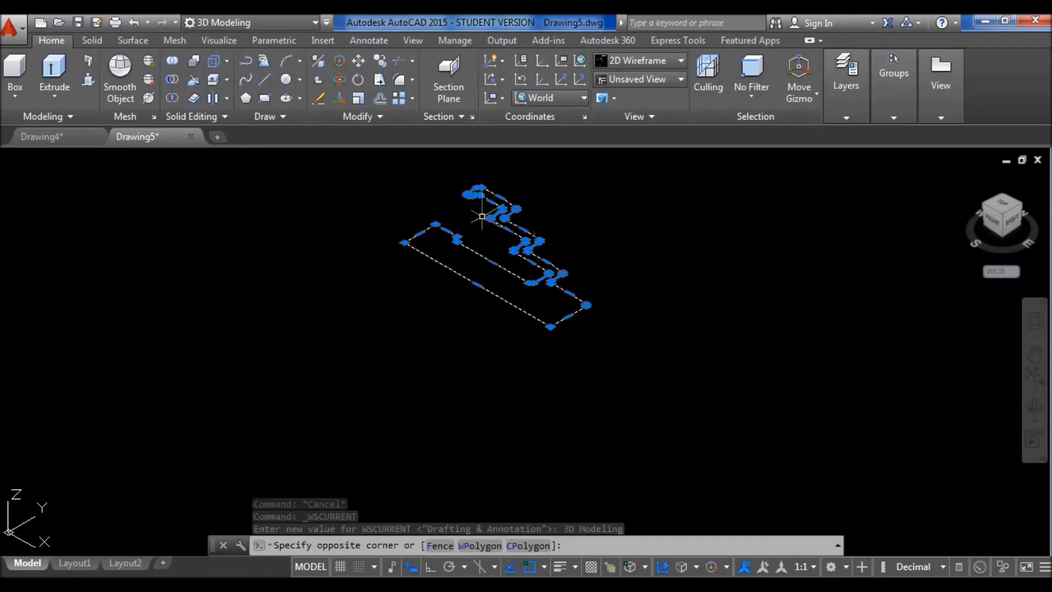
pyautogui.click(64, 92)
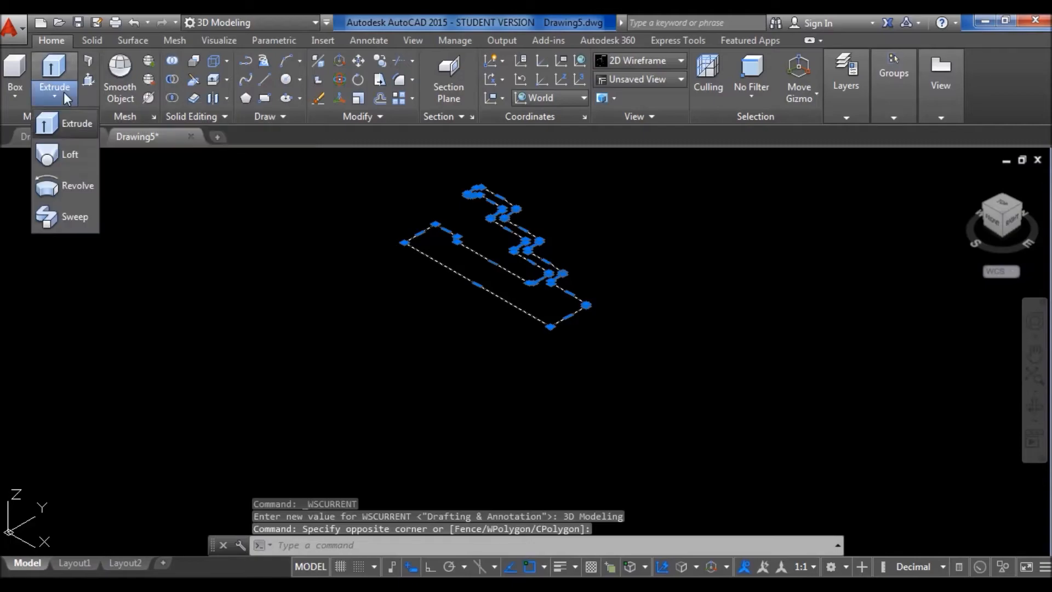
pyautogui.click(74, 185)
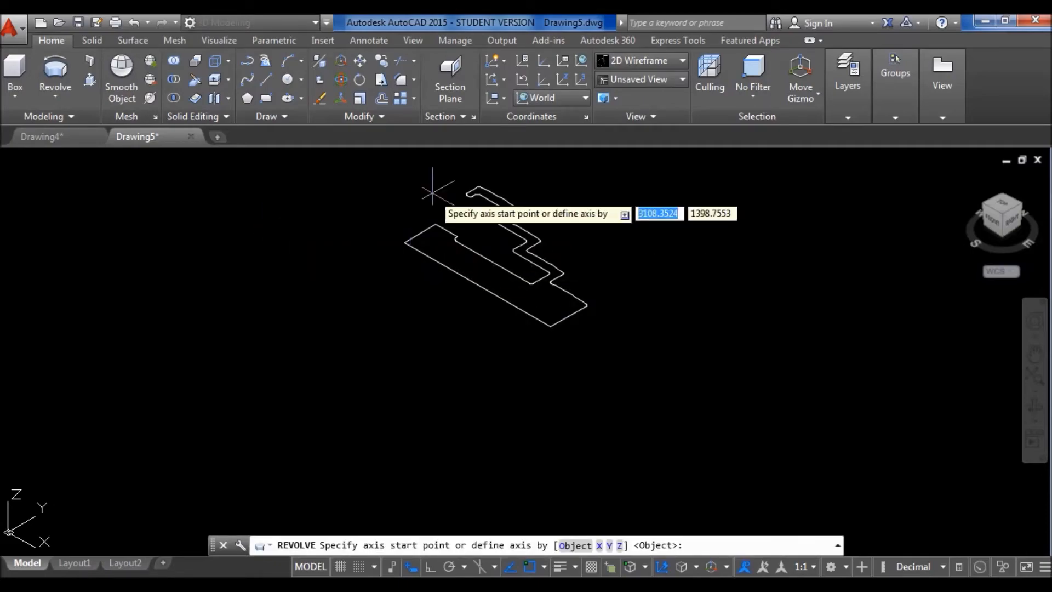
pyautogui.moveTo(404, 253); pyautogui.dragTo(360, 304, button='middle')
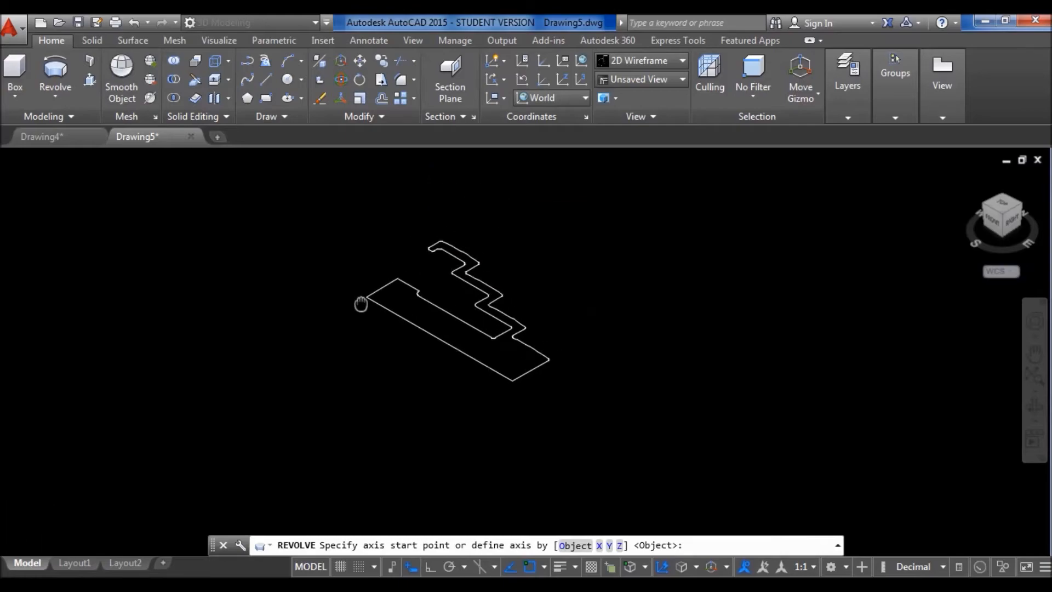
pyautogui.scroll(2, 353, 304)
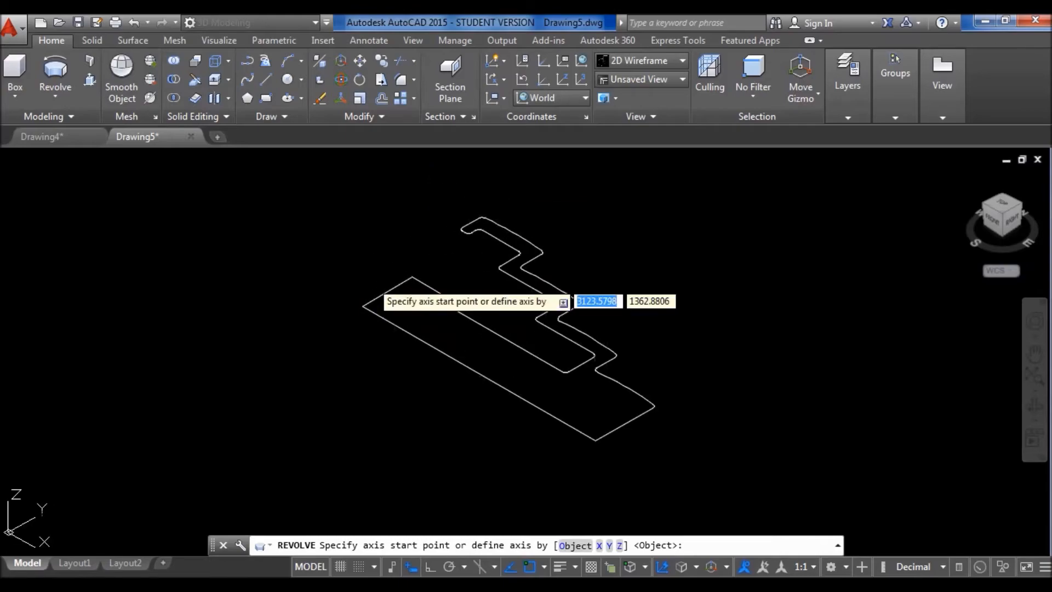
pyautogui.click(362, 305)
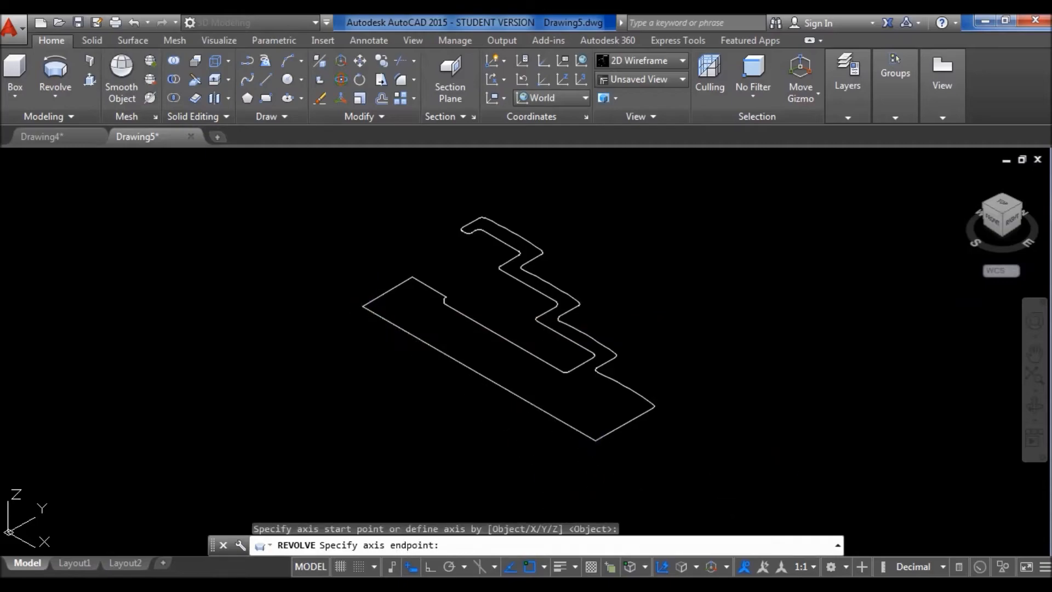
pyautogui.click(595, 441)
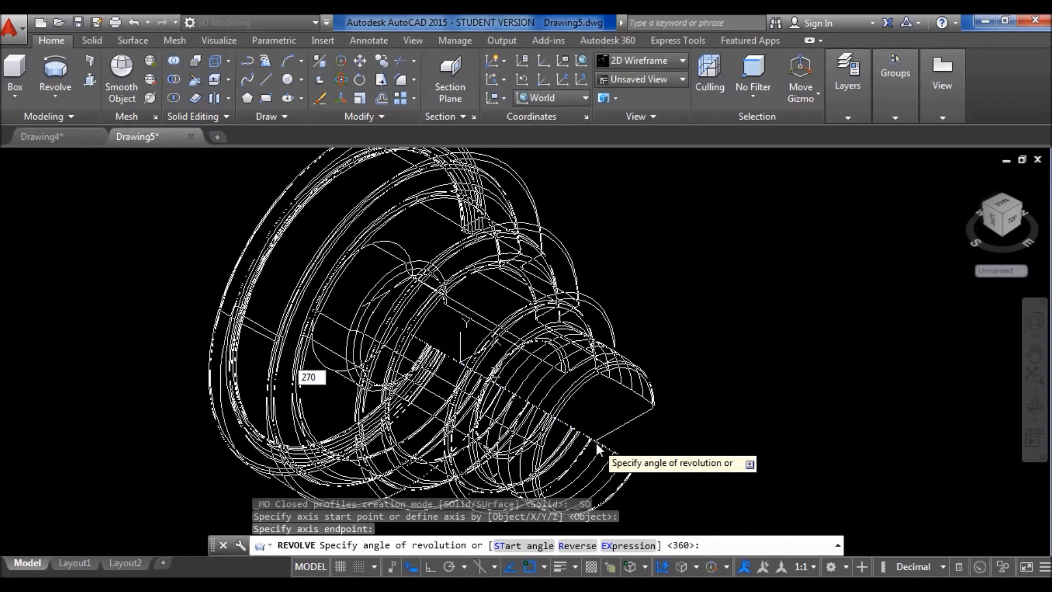
pyautogui.press('Return')
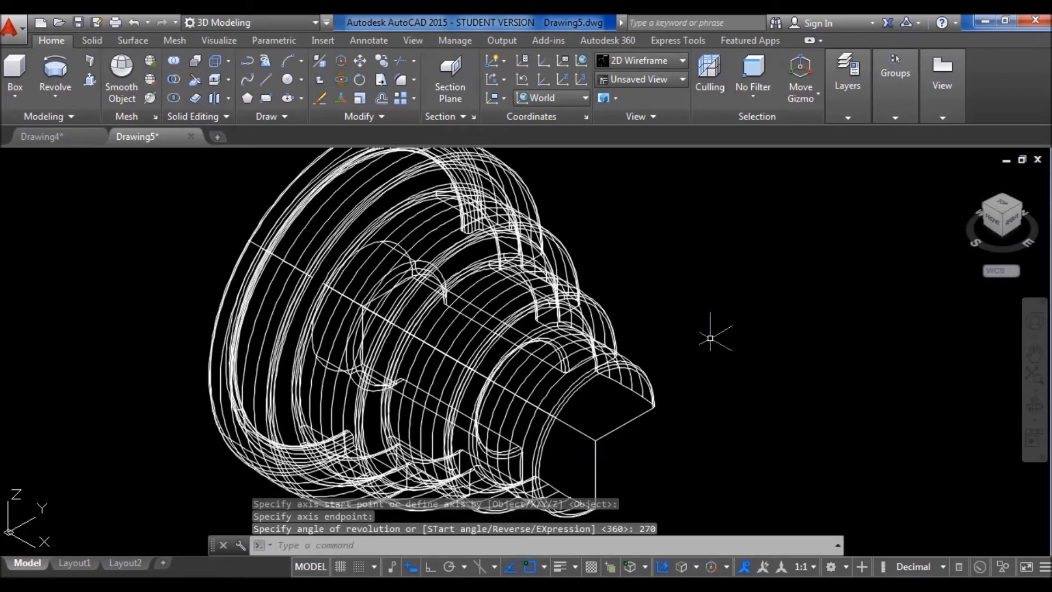
# Set the visual style to Realistic to shade the revolved pulley.
pyautogui.scroll(-2, 706, 328)
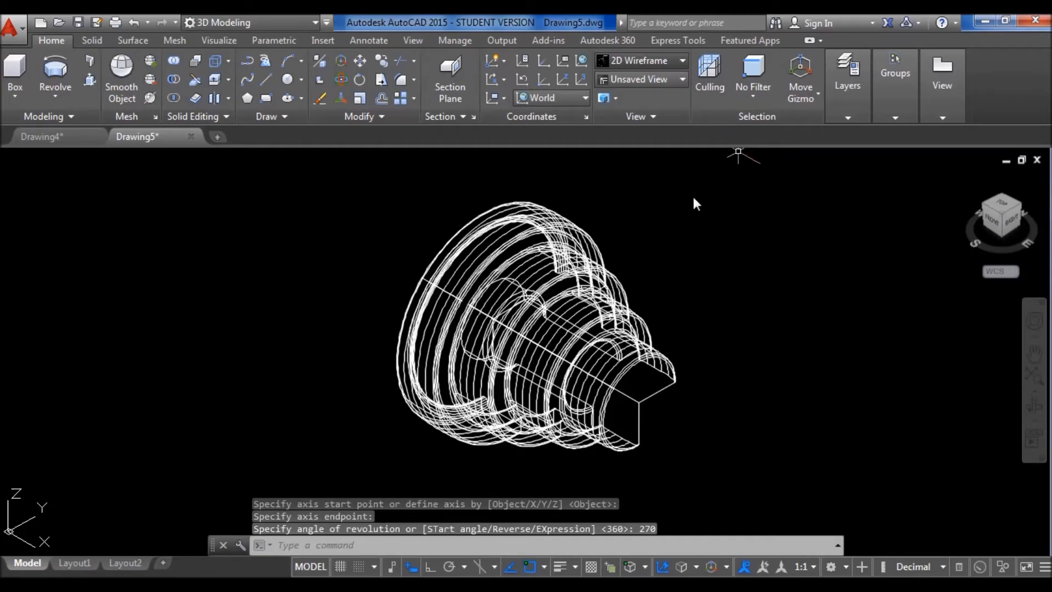
pyautogui.click(638, 60)
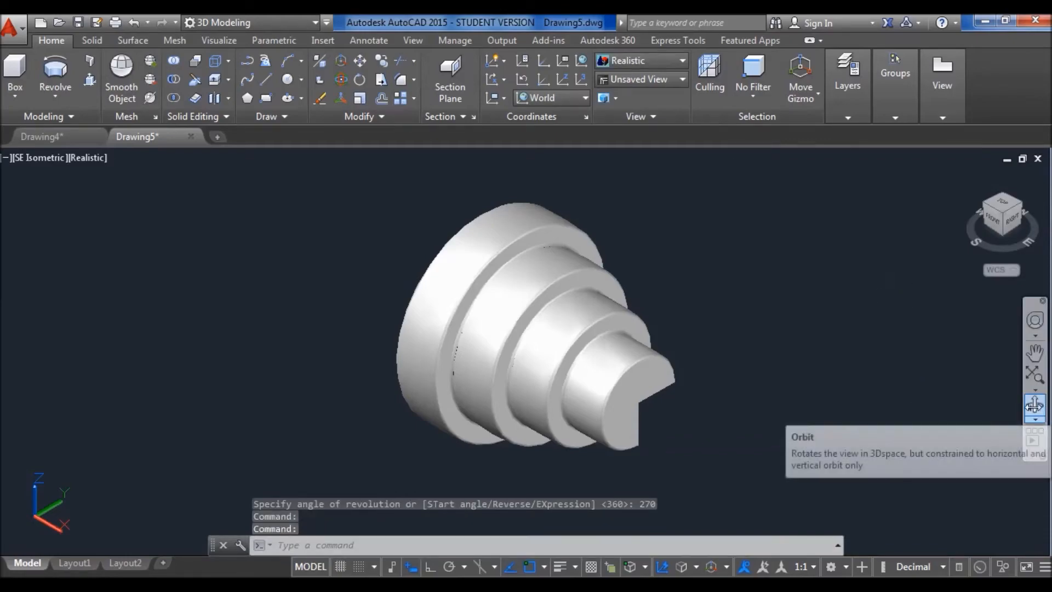
pyautogui.press('Escape')
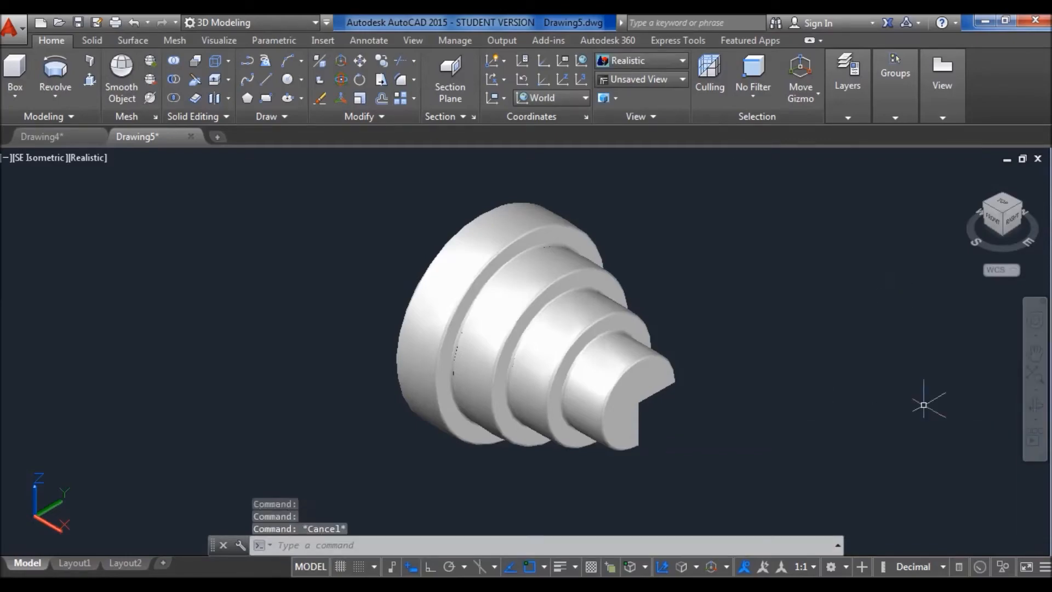
# Orbit the shaded pulley slightly to inspect its cut-away opening and return to the southeast isometric view.
pyautogui.click(1034, 408)
pyautogui.moveTo(885, 395)
pyautogui.mouseDown()
pyautogui.moveTo(707, 268)
pyautogui.moveTo(695, 235)
pyautogui.moveTo(665, 243)
pyautogui.moveTo(639, 270)
pyautogui.moveTo(606, 328)
pyautogui.moveTo(557, 347)
pyautogui.moveTo(517, 339)
pyautogui.moveTo(718, 340)
pyautogui.moveTo(805, 322)
pyautogui.moveTo(882, 378)
pyautogui.moveTo(878, 394)
pyautogui.mouseUp()
pyautogui.press('Escape')
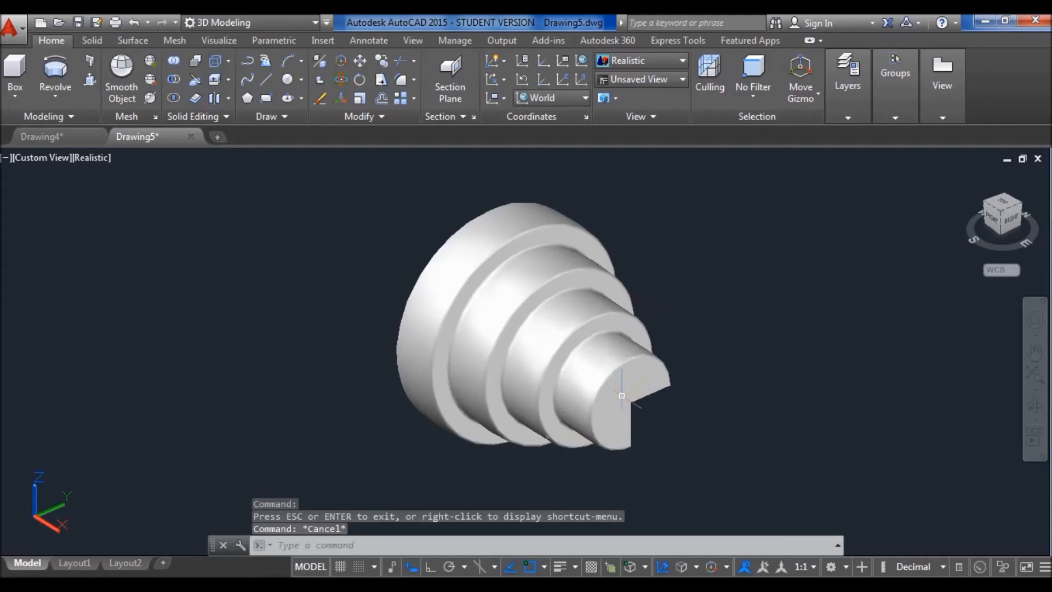
pyautogui.click(1006, 230)
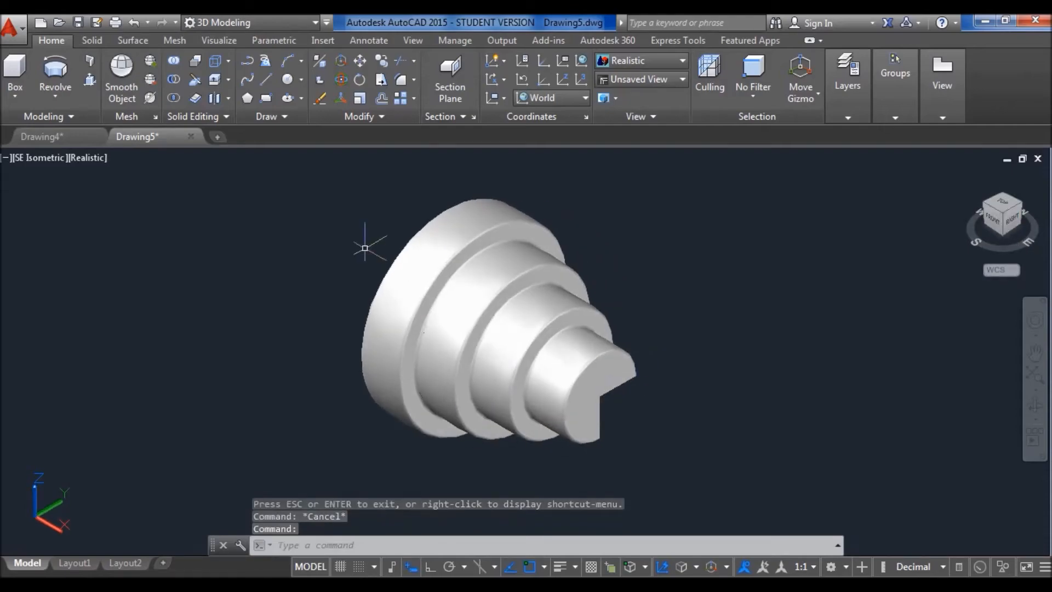
# Switch to Drawing4 and copy the bore circle together with its keyway notch.
pyautogui.click(59, 140)
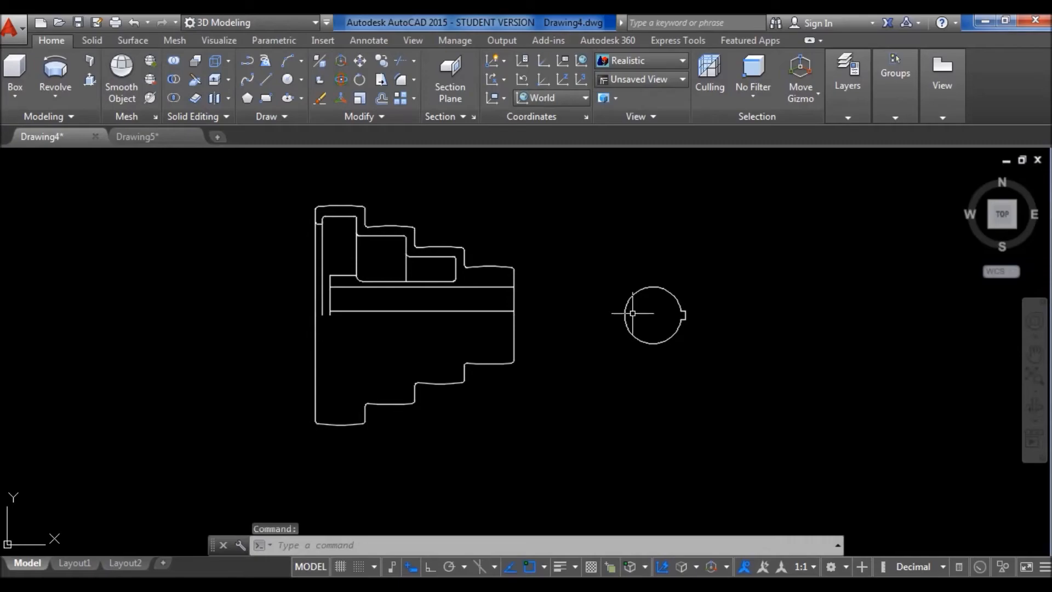
pyautogui.press('Escape')
pyautogui.click(712, 366)
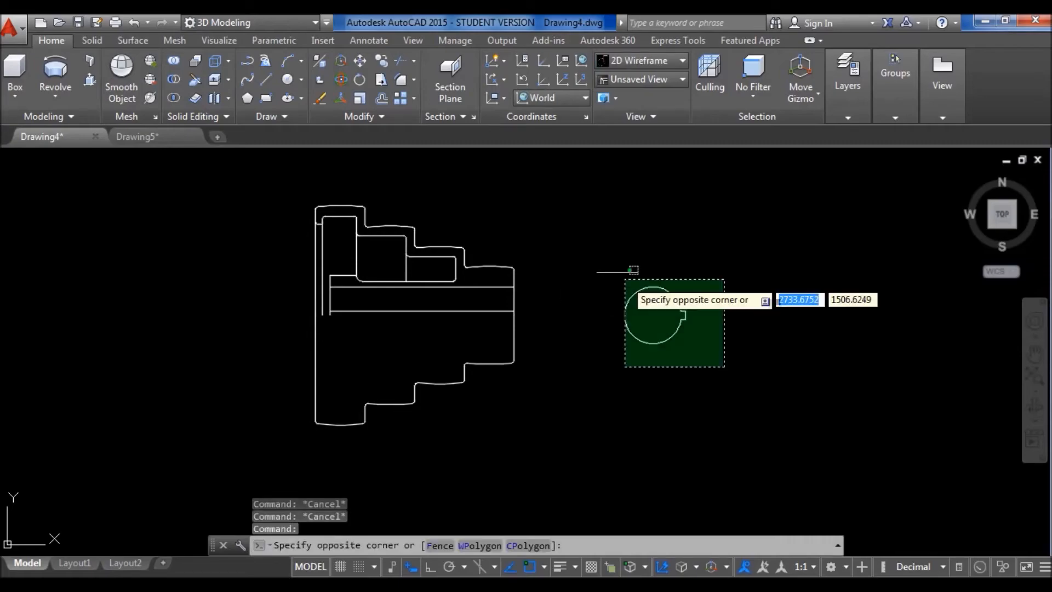
pyautogui.click(601, 247)
pyautogui.hotkey('ctrl', 'c')
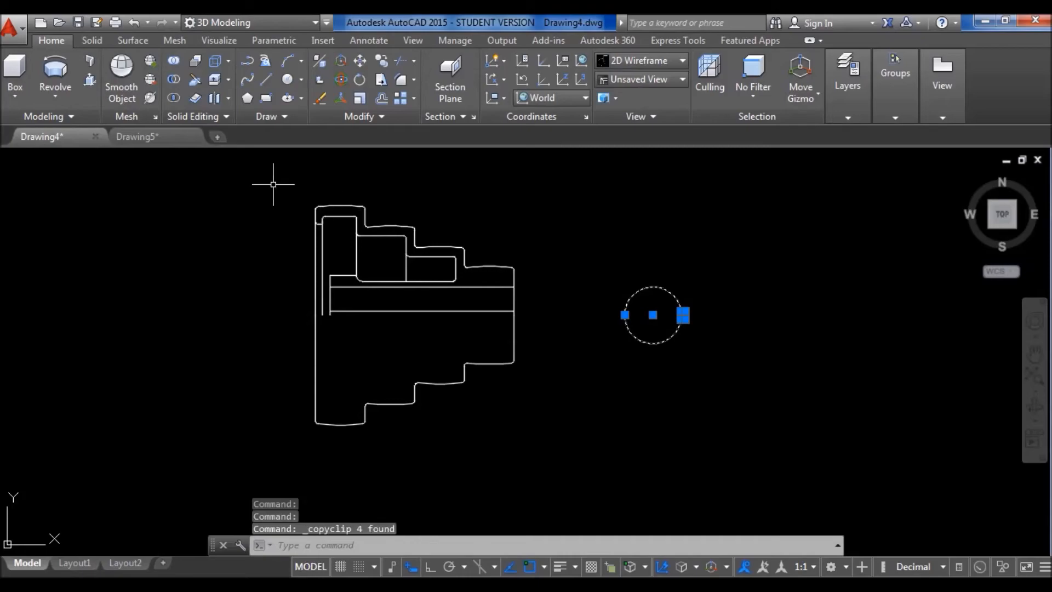
# Return to Drawing5 and paste the copied bore circle and keyway in the empty space beside the pulley.
pyautogui.click(160, 136)
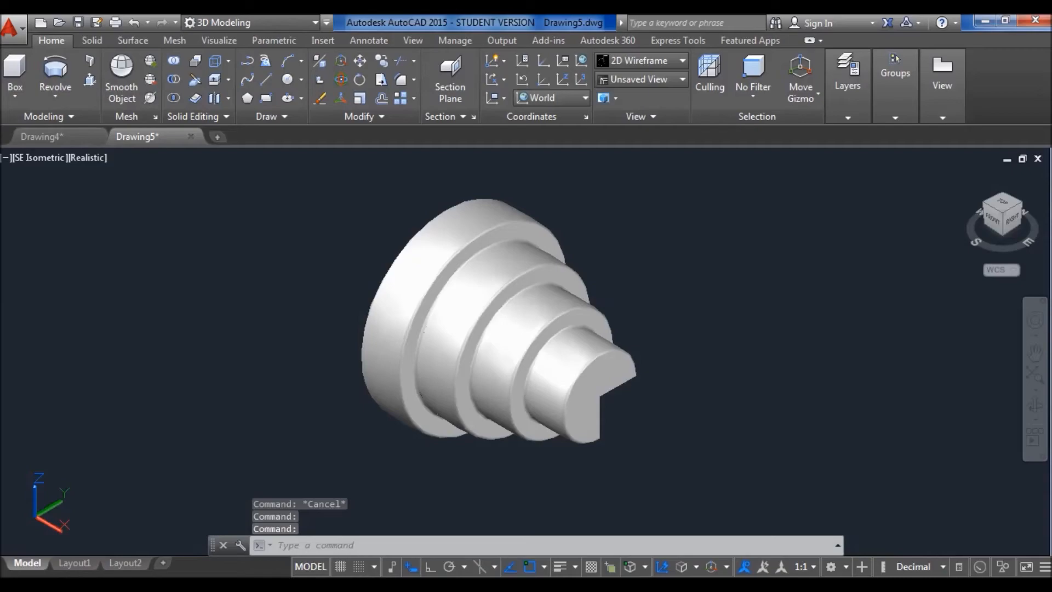
pyautogui.moveTo(856, 433); pyautogui.dragTo(467, 349, button='middle')
pyautogui.moveTo(467, 349); pyautogui.dragTo(635, 418)
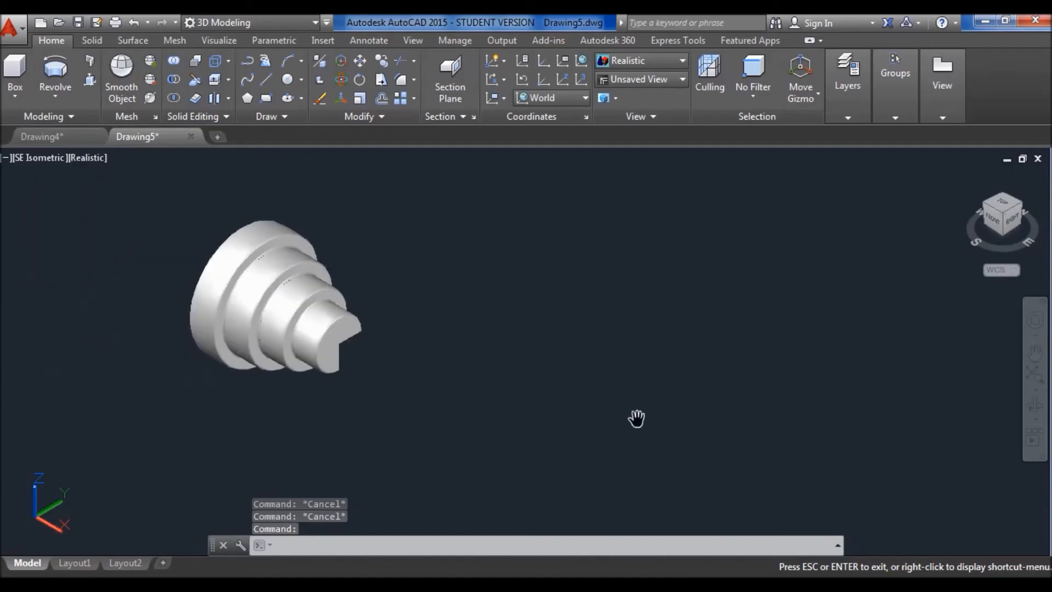
pyautogui.press('Escape')
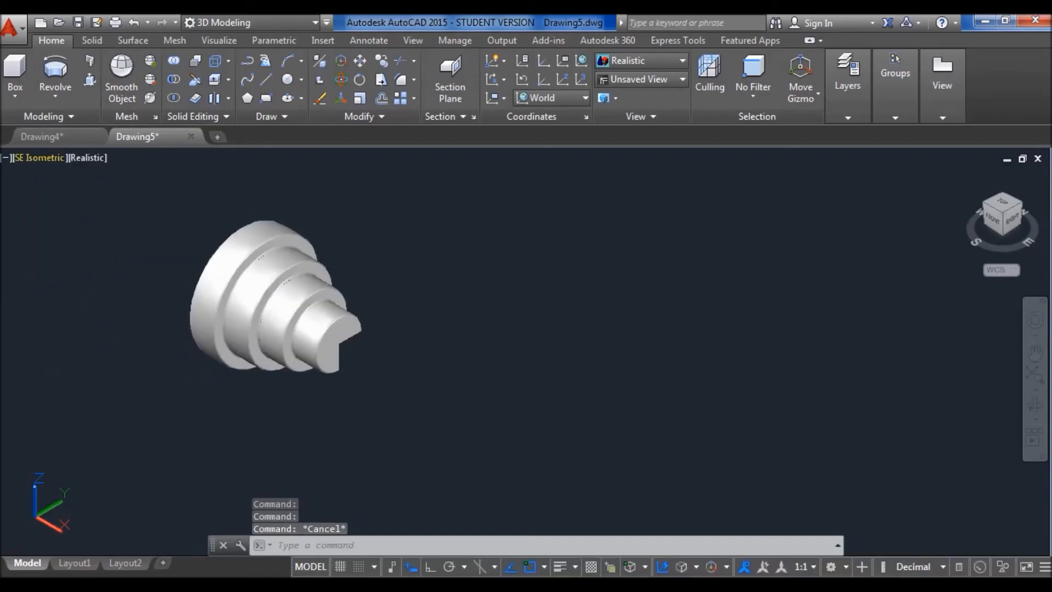
pyautogui.hotkey('ctrl', 'v')
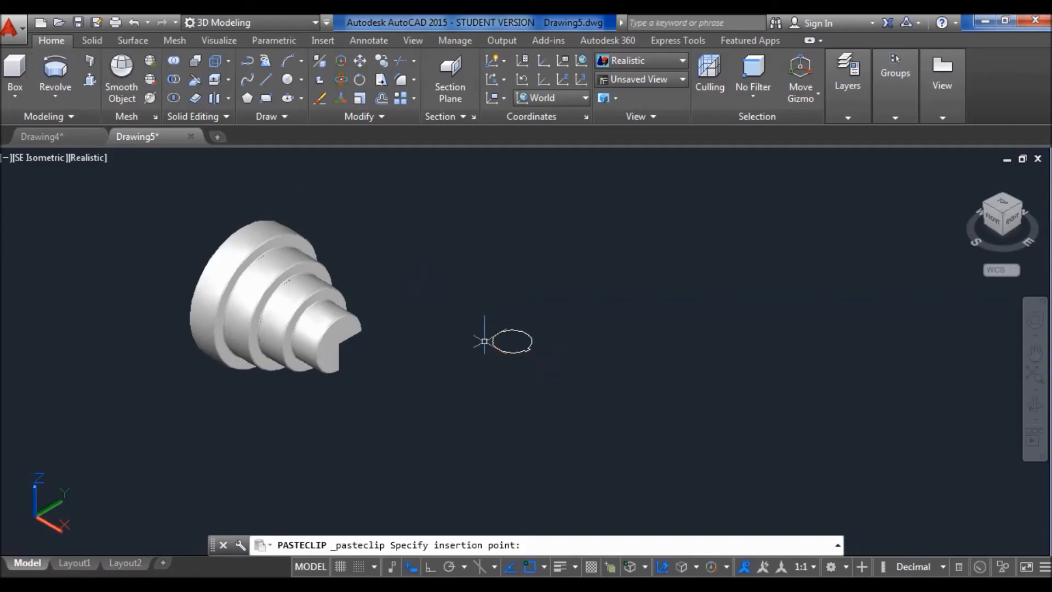
pyautogui.scroll(2, 494, 357)
pyautogui.moveTo(447, 333); pyautogui.dragTo(527, 377, button='middle')
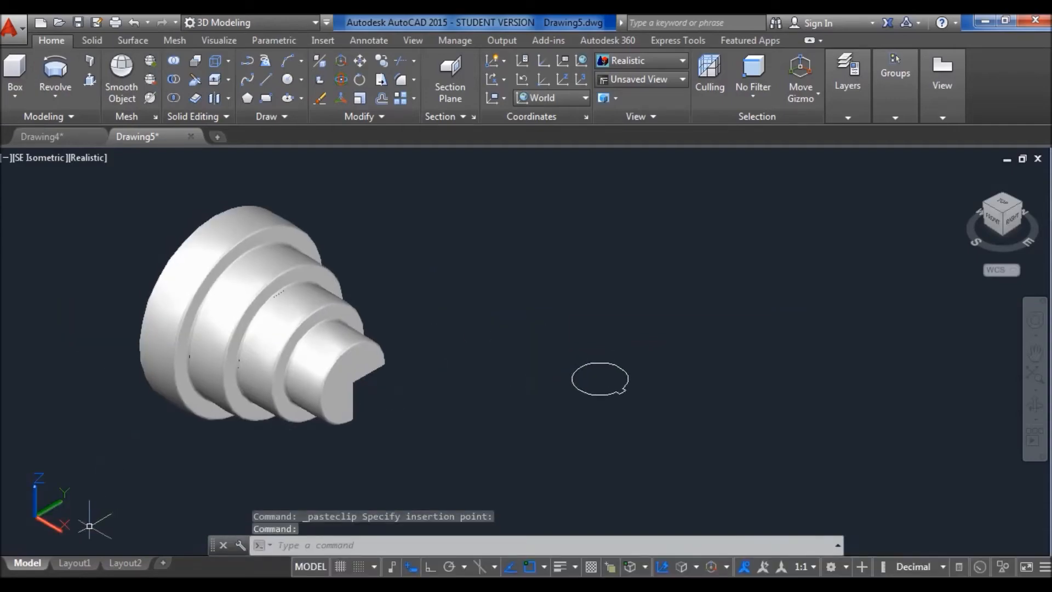
# Reorient the UCS with Ortho on so its X axis points straight up along world Z.
pyautogui.click(60, 527)
pyautogui.moveTo(61, 531)
pyautogui.click(104, 502)
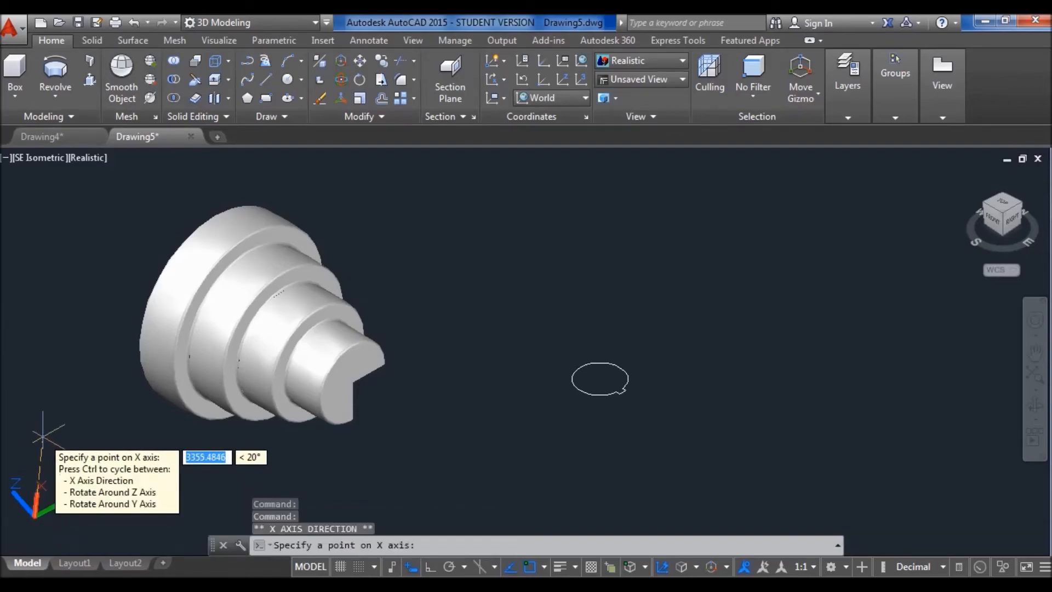
pyautogui.press('F8')
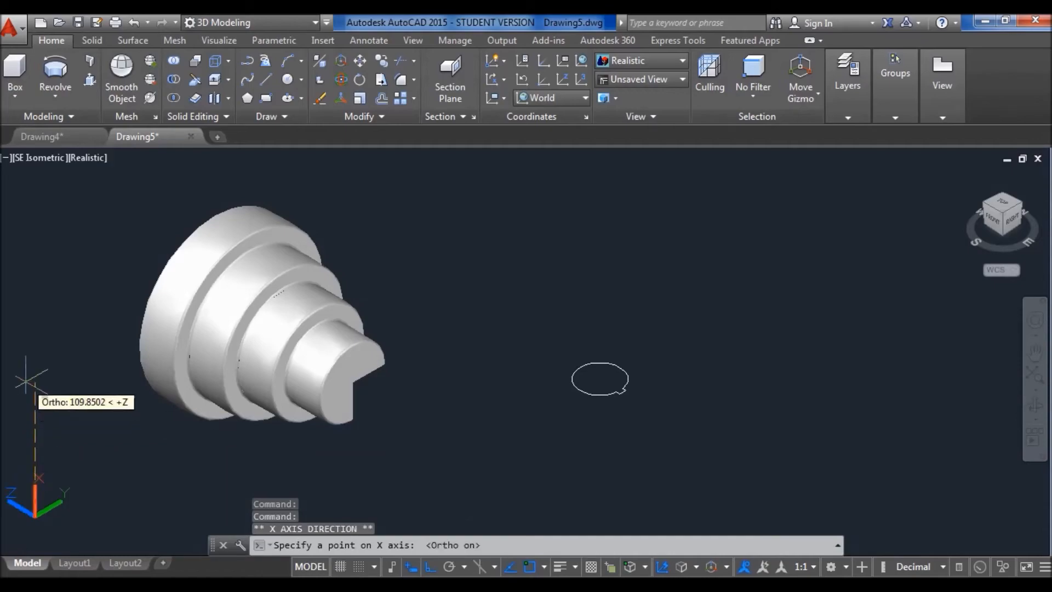
pyautogui.click(26, 382)
pyautogui.press('Escape')
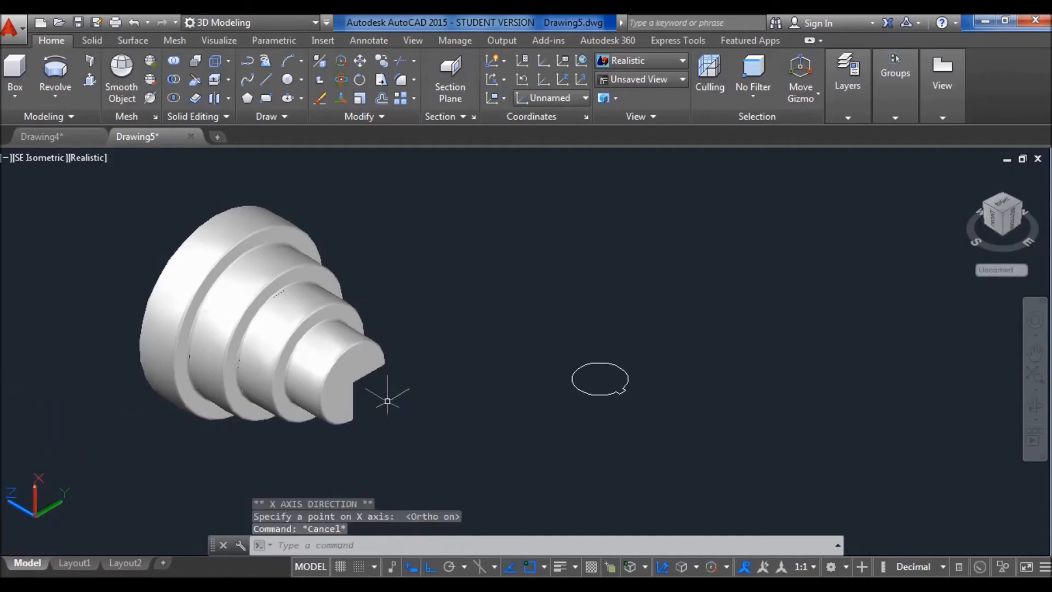
pyautogui.click(336, 400)
pyautogui.press('Escape')
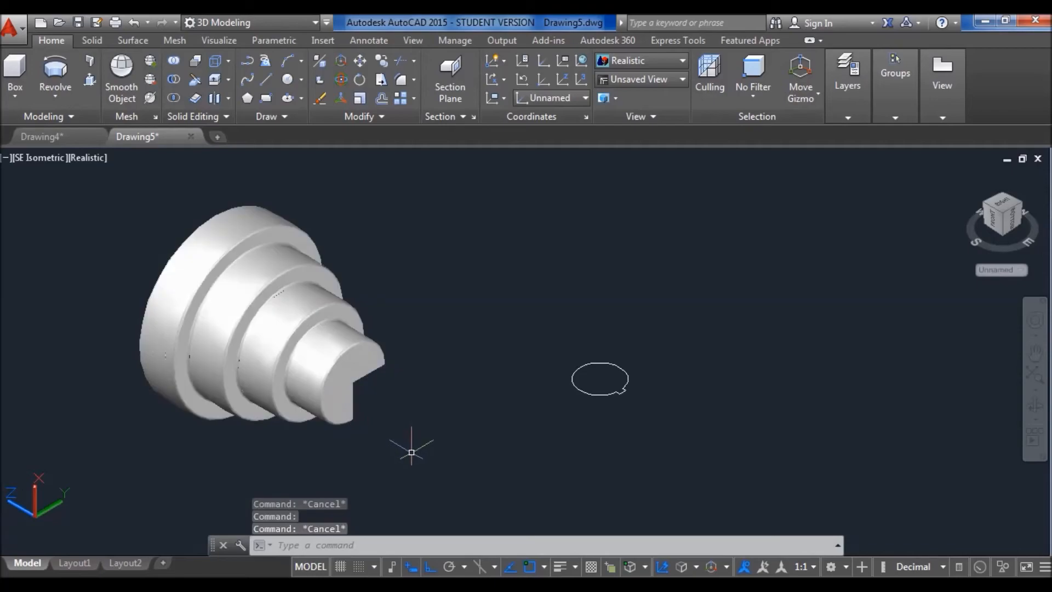
# Erase the pasted bore circle and its keyway lines.
pyautogui.click(613, 367)
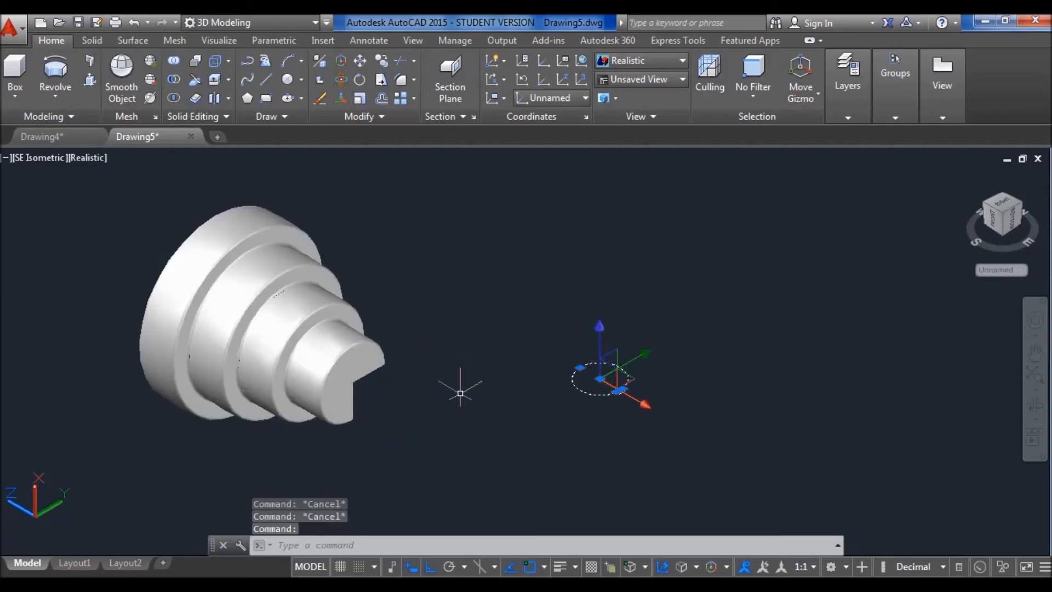
pyautogui.press('Delete')
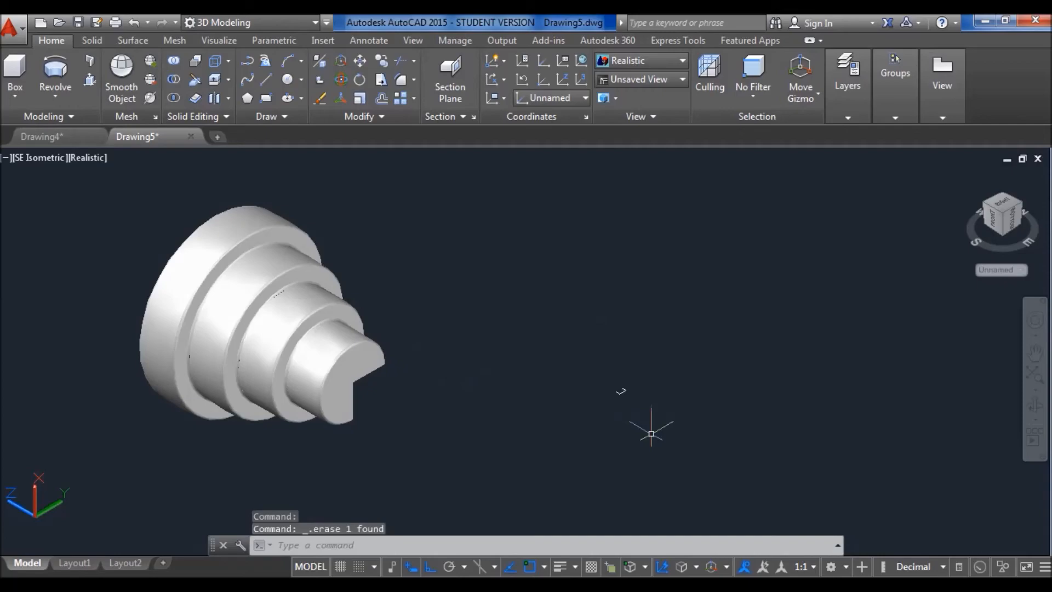
pyautogui.click(754, 421)
pyautogui.click(591, 367)
pyautogui.press('Delete')
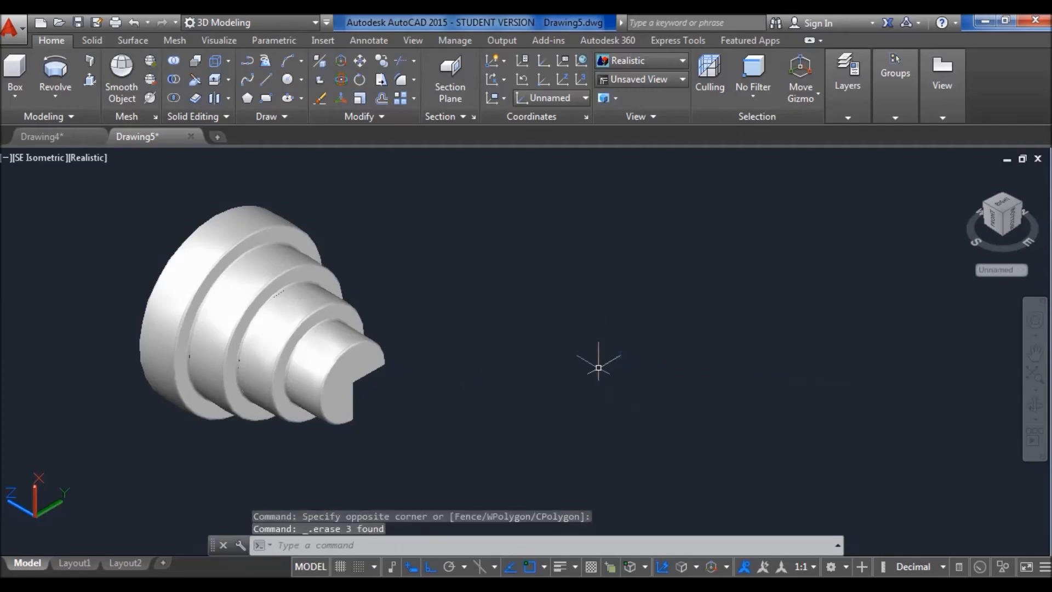
# Draw a circle of radius 20 on the new UCS plane in the empty space beside the pulley.
pyautogui.write('c')
pyautogui.press('Return')
pyautogui.click(531, 387)
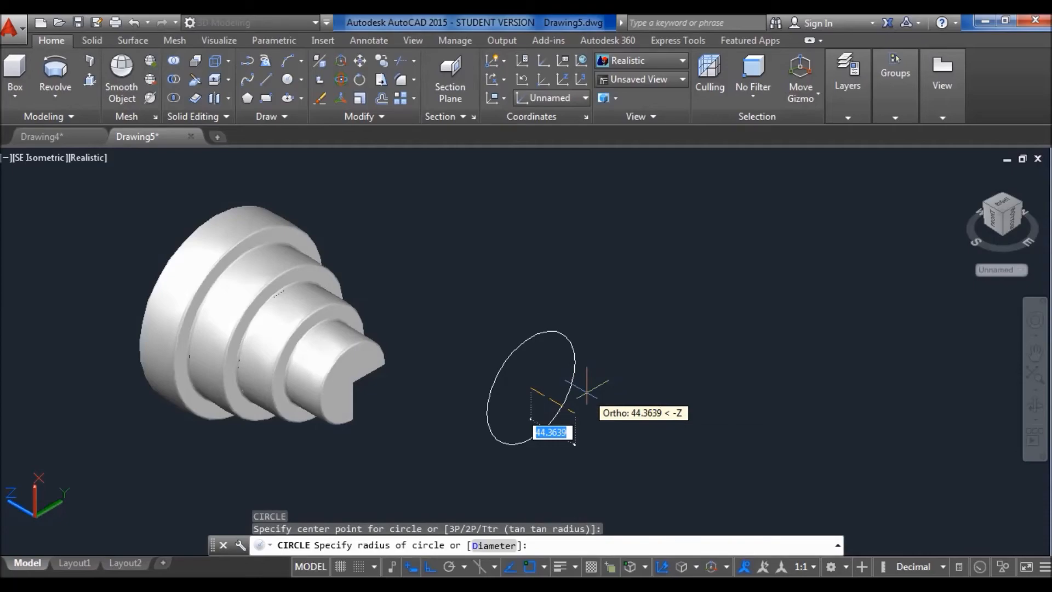
pyautogui.write('20')
pyautogui.press('Return')
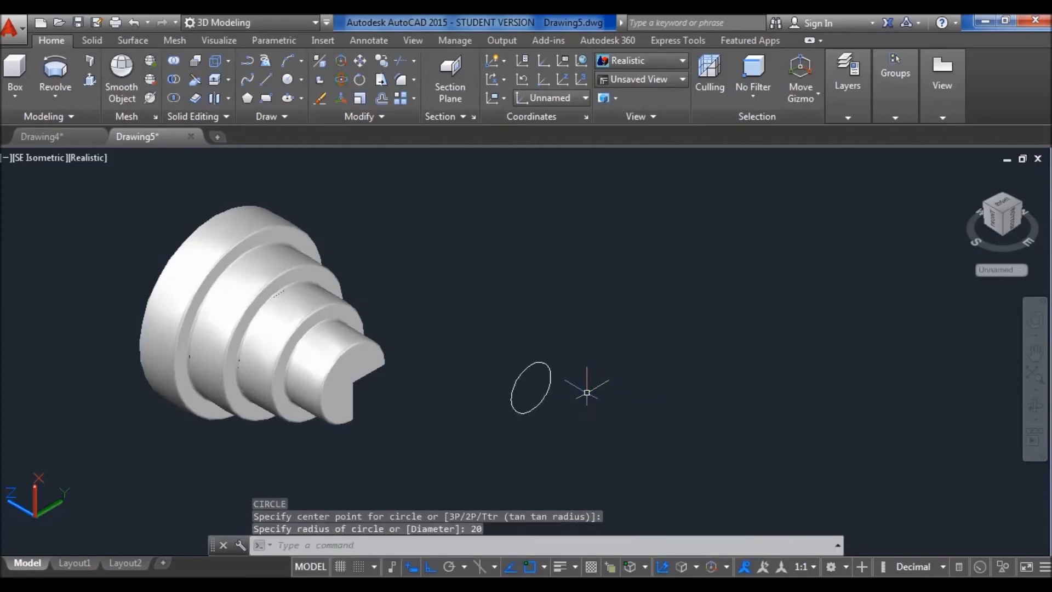
# Draw a line 23 units long from the circle's centre along the positive Y axis.
pyautogui.write('l')
pyautogui.press('Return')
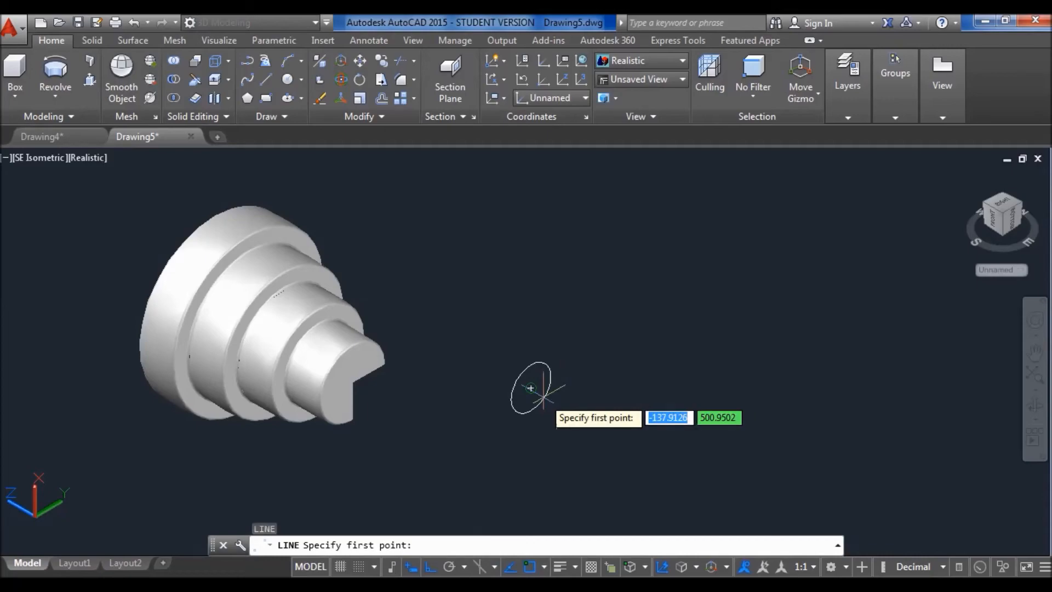
pyautogui.scroll(5, 534, 382)
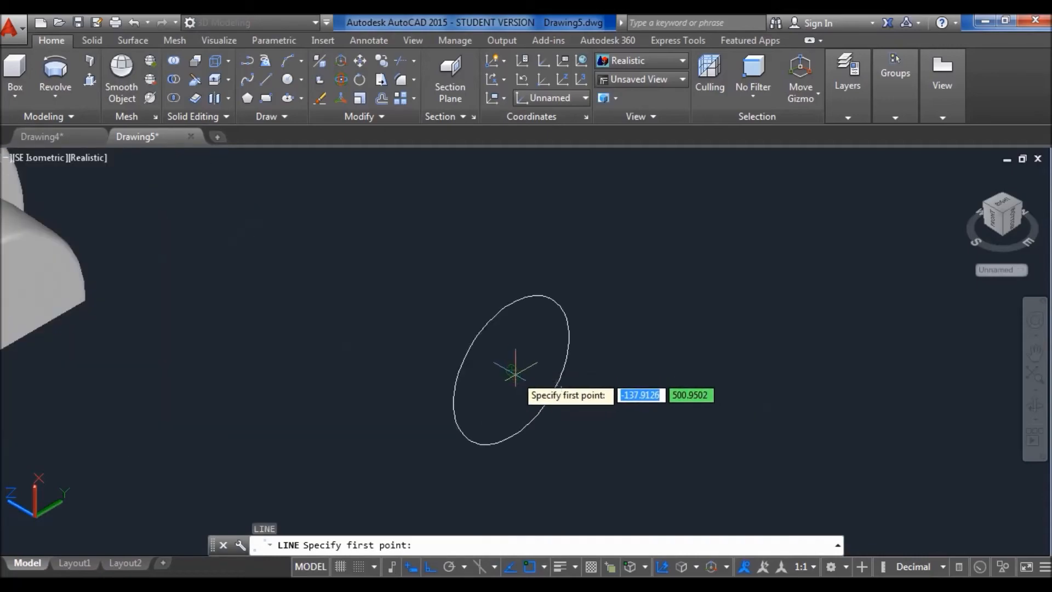
pyautogui.click(511, 369)
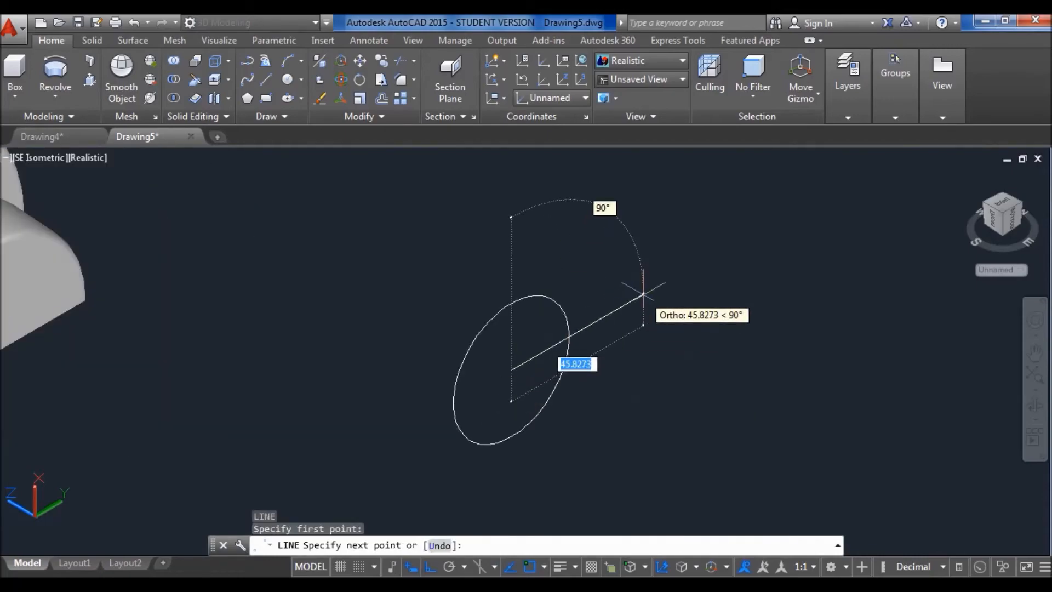
pyautogui.write('23')
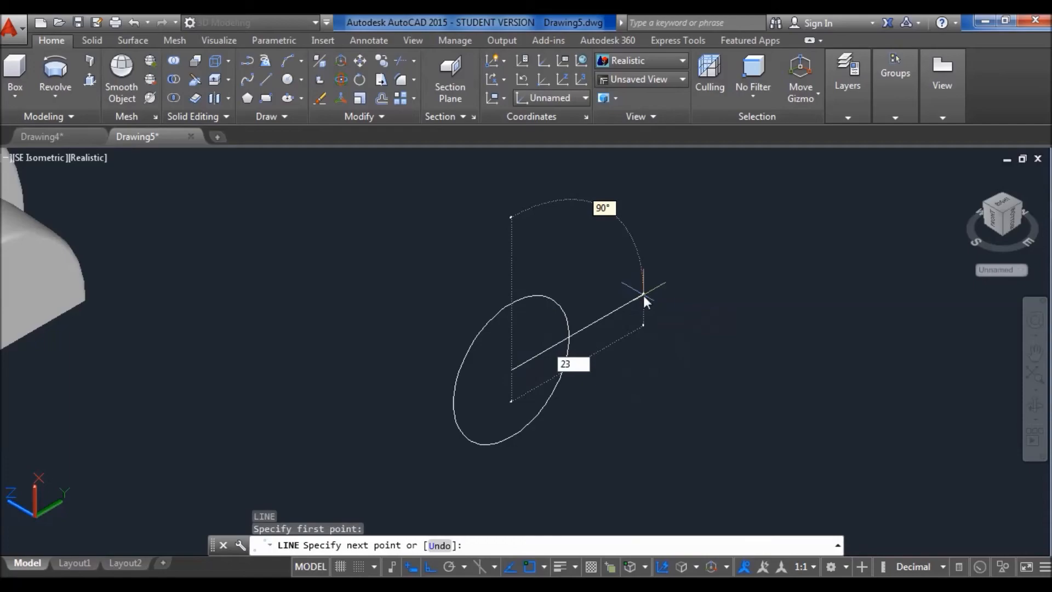
pyautogui.press('Return')
pyautogui.press('Escape')
pyautogui.press('Escape')
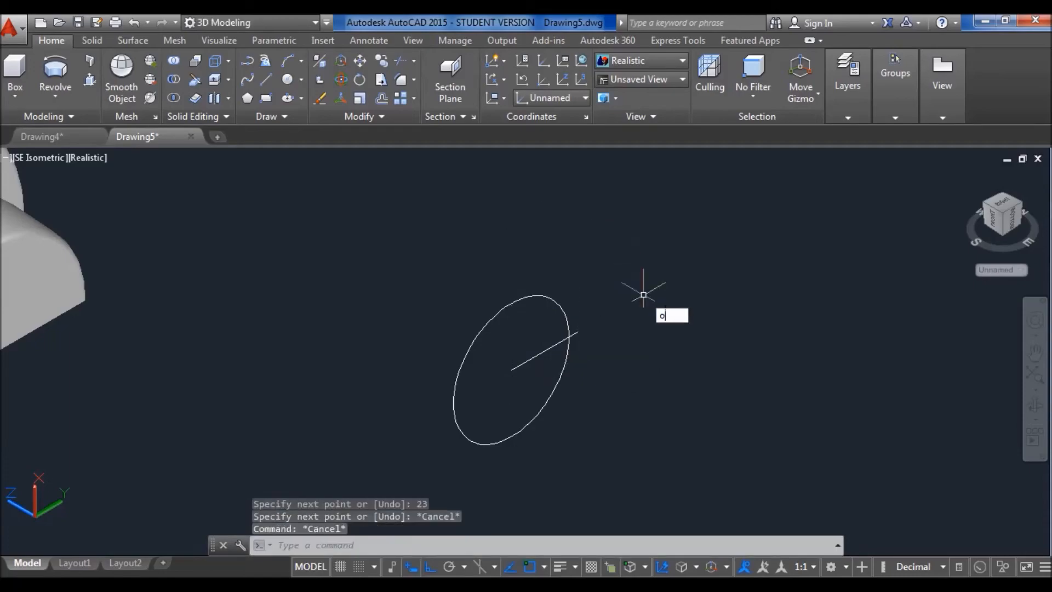
# Offset the line from the circle's centre by 3 units to both sides.
pyautogui.press('Return')
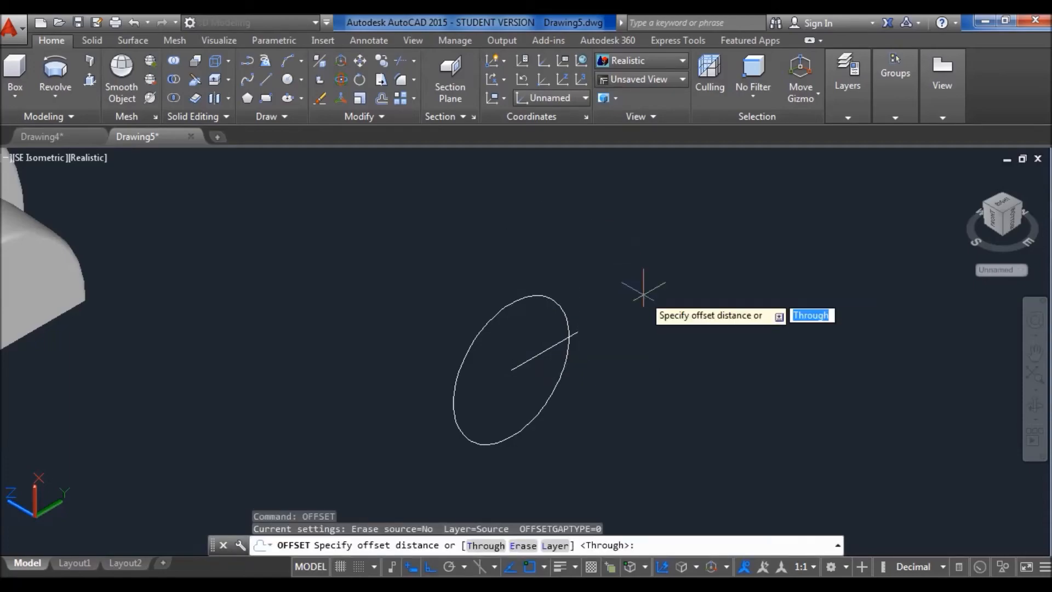
pyautogui.press('Return')
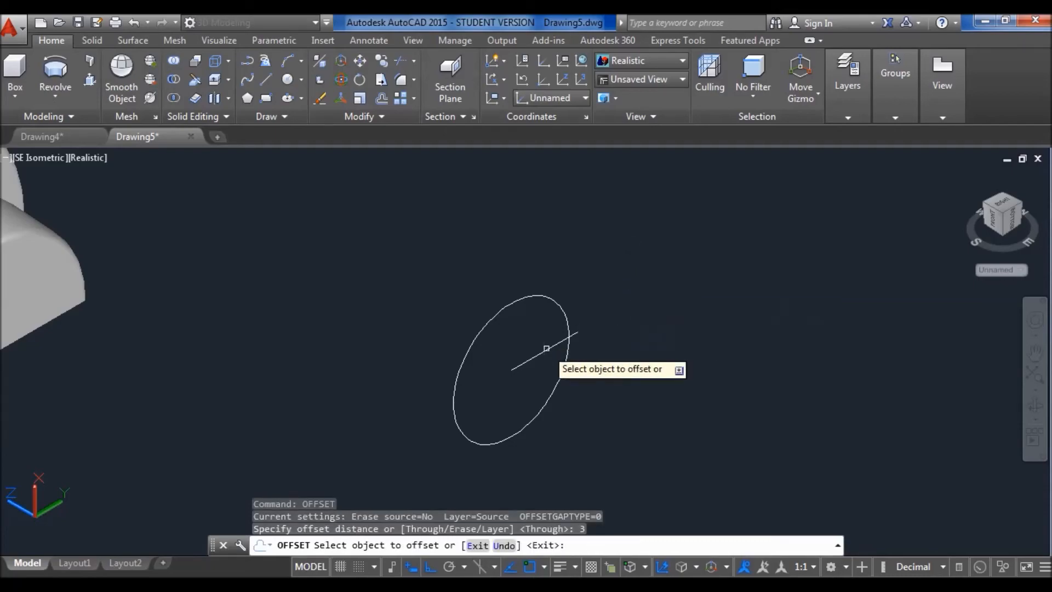
pyautogui.click(547, 348)
pyautogui.click(536, 329)
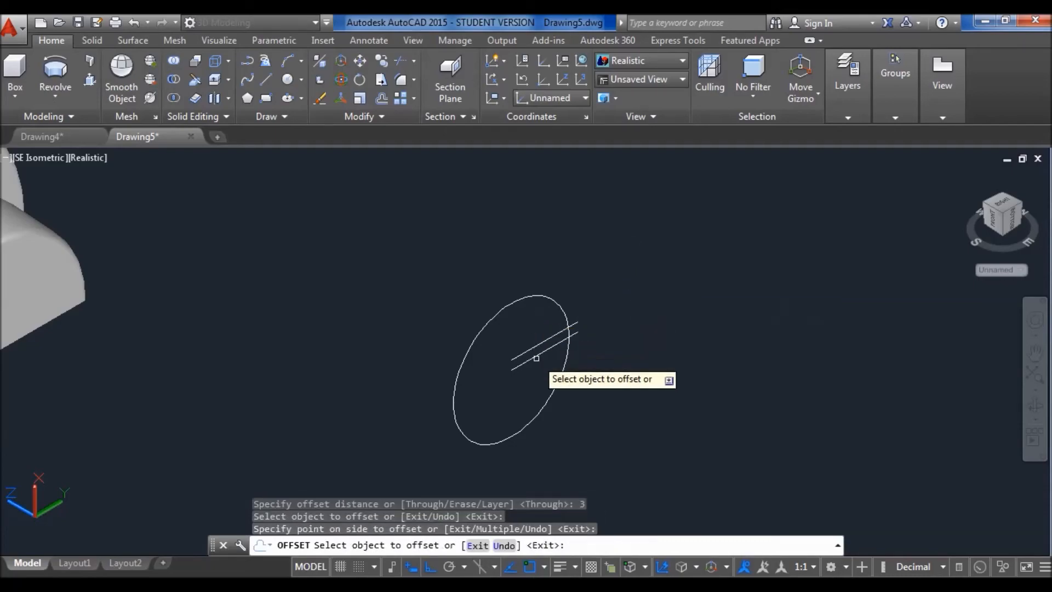
pyautogui.click(534, 350)
pyautogui.click(537, 381)
pyautogui.press('Escape')
pyautogui.press('Escape')
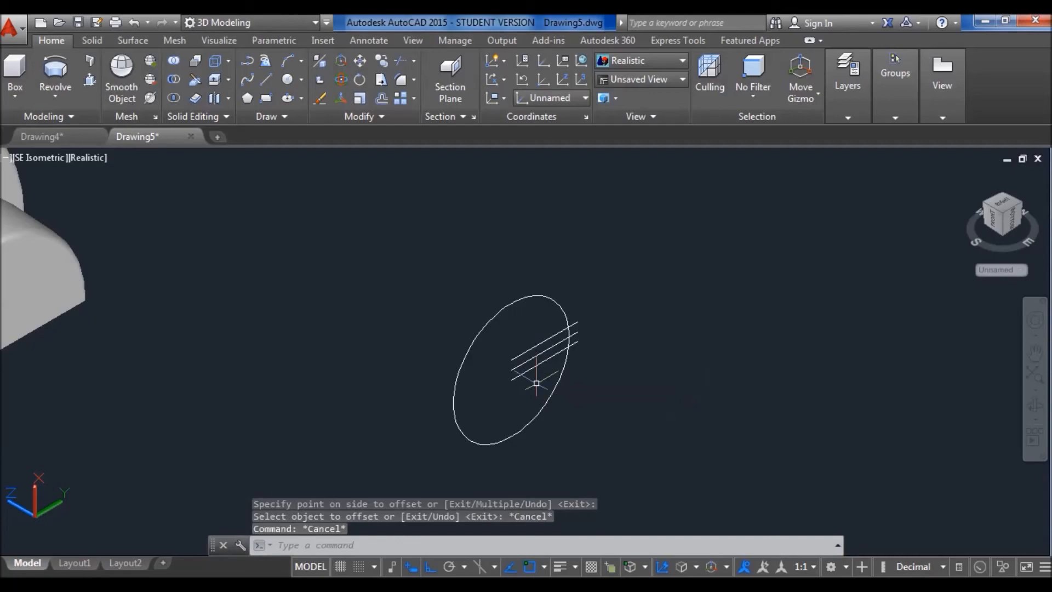
# Draw a line joining the outer ends of the two offset lines to close the keyway.
pyautogui.write('l')
pyautogui.press('Return')
pyautogui.scroll(2, 591, 335)
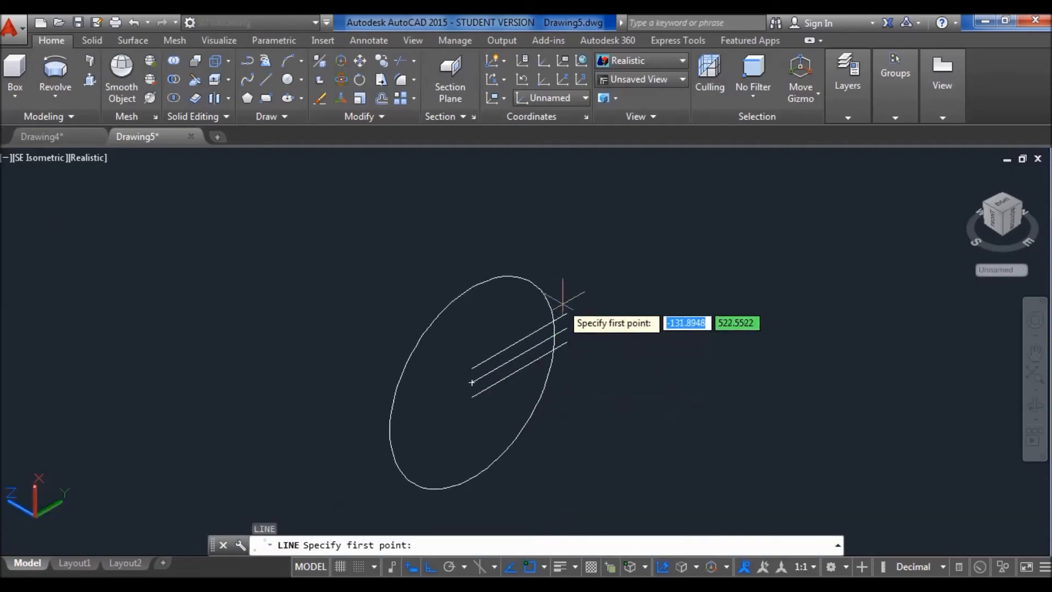
pyautogui.click(566, 312)
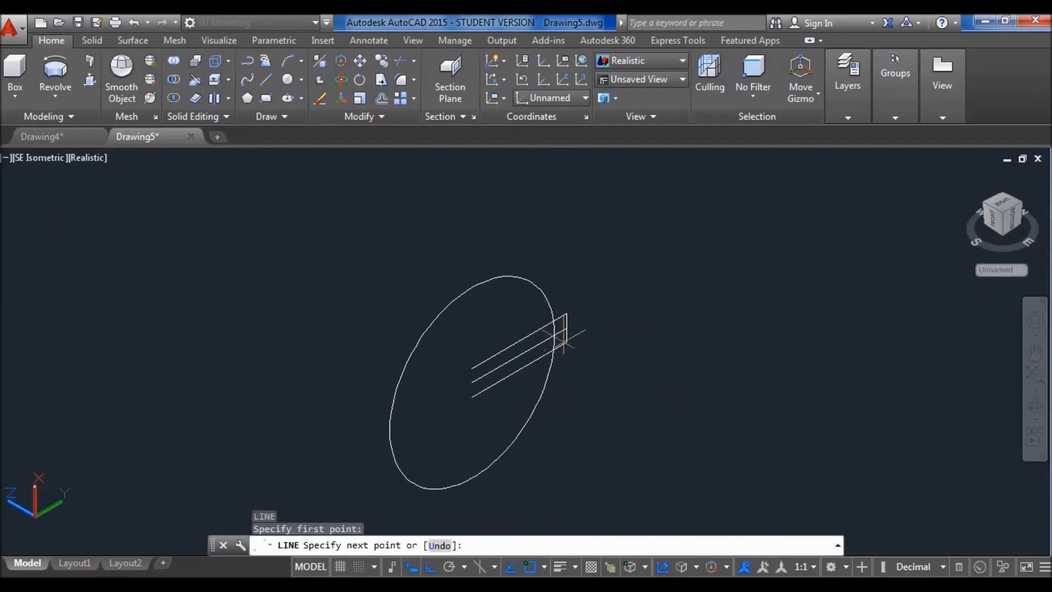
pyautogui.click(566, 342)
pyautogui.press('Escape')
pyautogui.press('Escape')
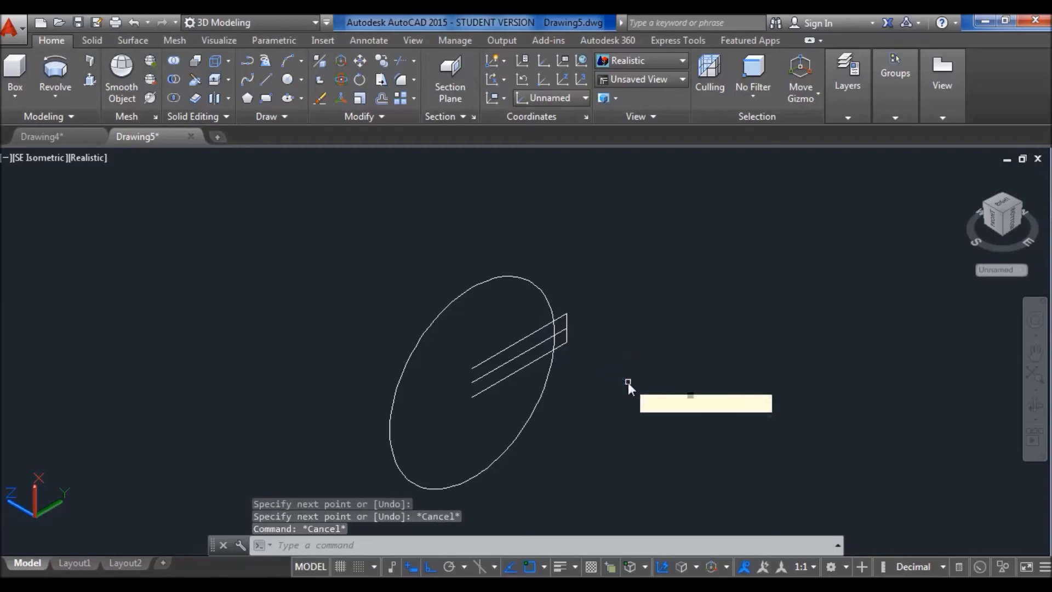
# Trim the keyway lines inside the circle and the arc across the keyway opening, and erase the leftover middle line.
pyautogui.write('tr')
pyautogui.press('Return')
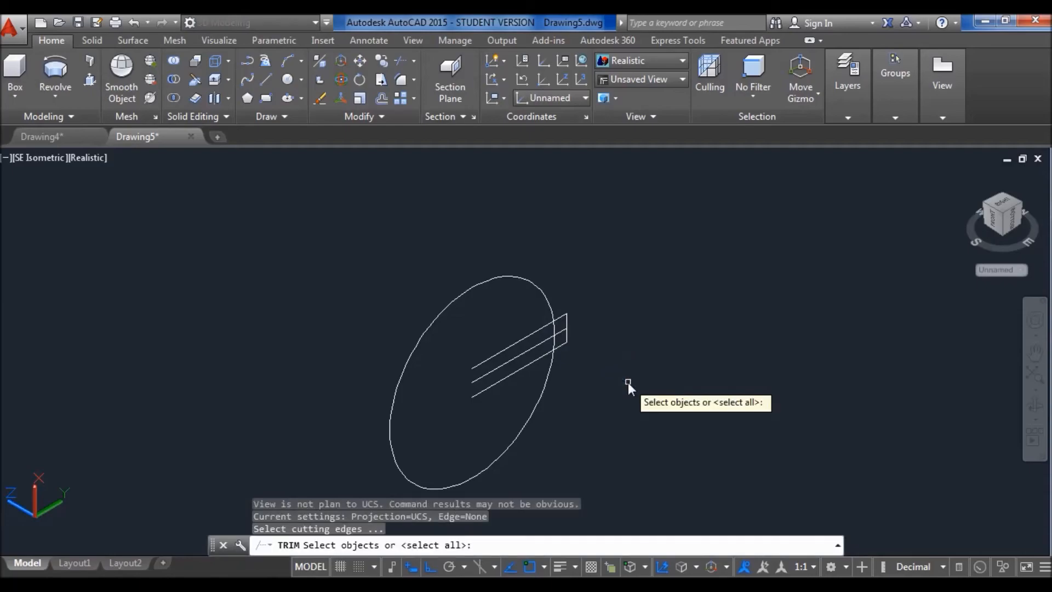
pyautogui.press('Return')
pyautogui.click(512, 370)
pyautogui.click(495, 383)
pyautogui.click(506, 368)
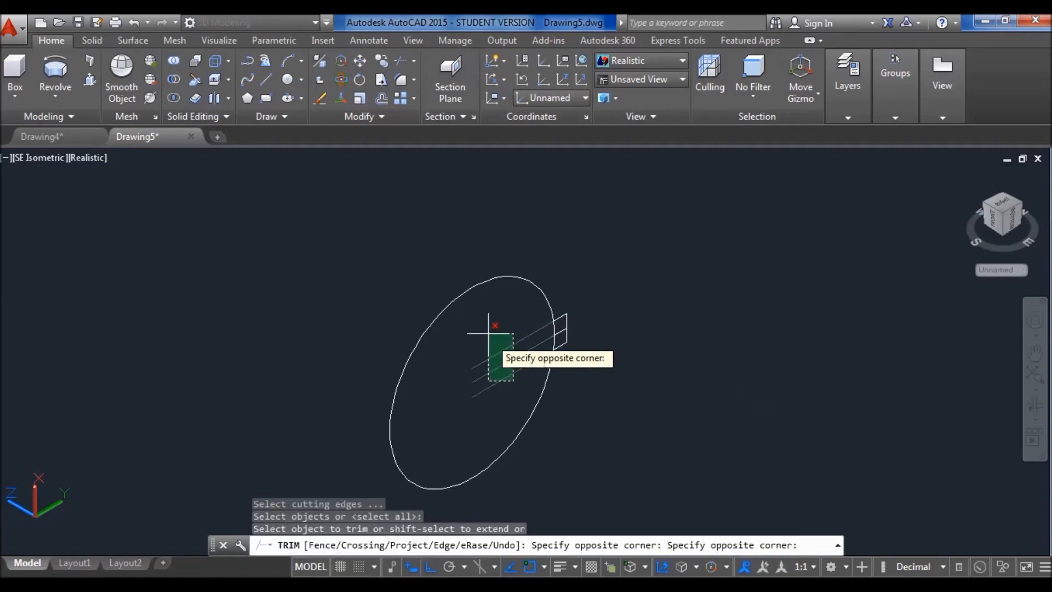
pyautogui.click(485, 329)
pyautogui.scroll(3, 574, 331)
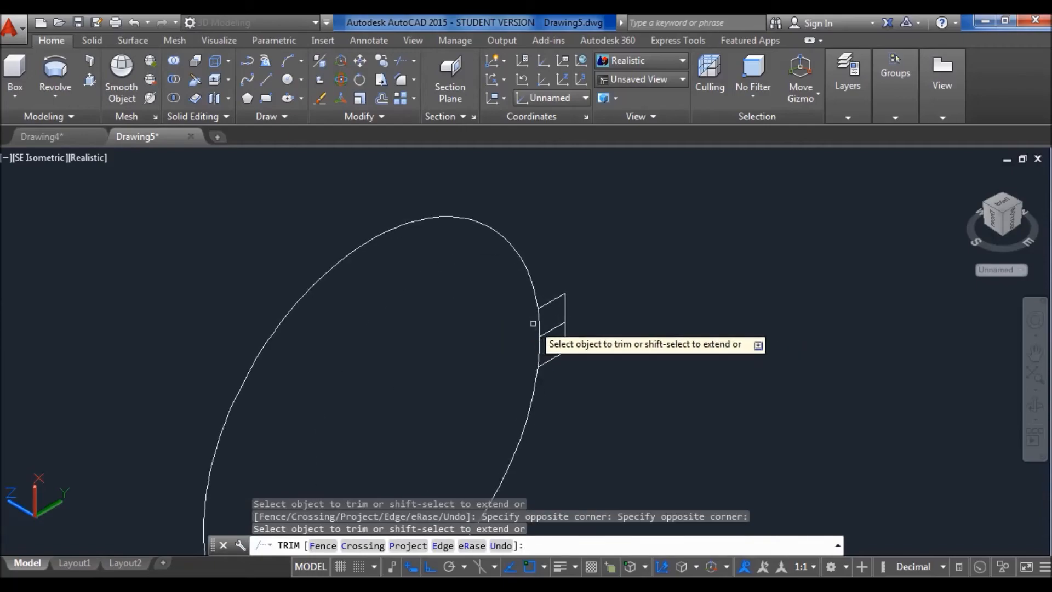
pyautogui.press('Escape')
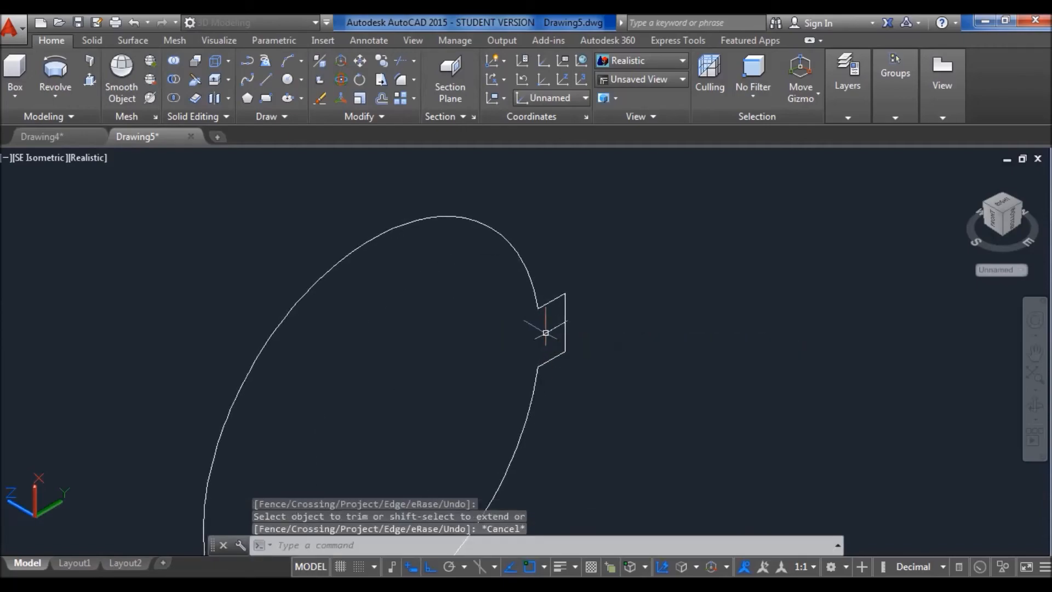
pyautogui.click(535, 323)
pyautogui.press('Delete')
pyautogui.scroll(-4, 503, 319)
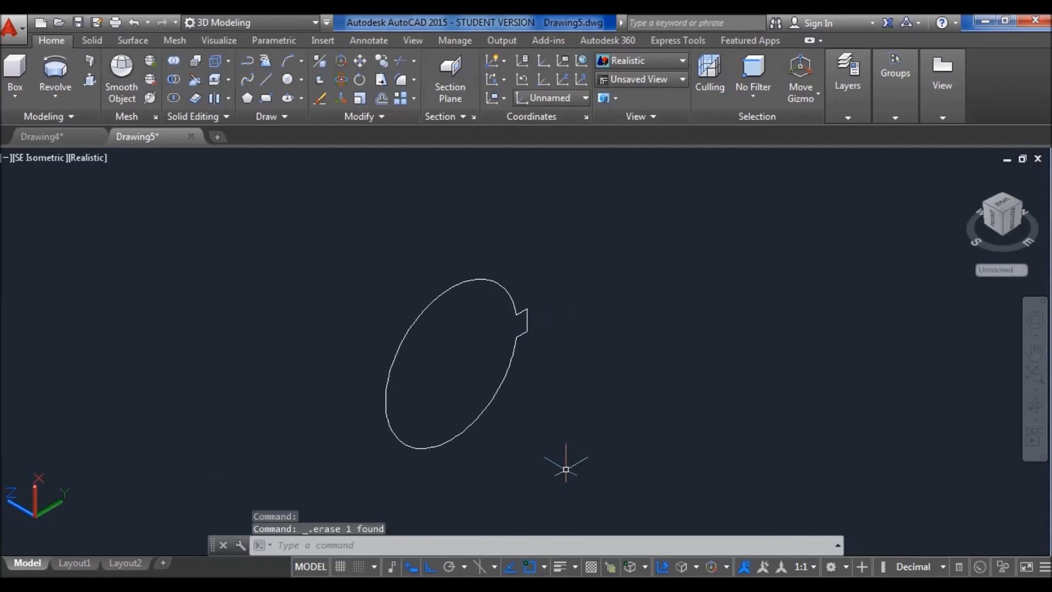
# Join the trimmed circle and the three keyway lines into one polyline.
pyautogui.click(578, 462)
pyautogui.click(318, 192)
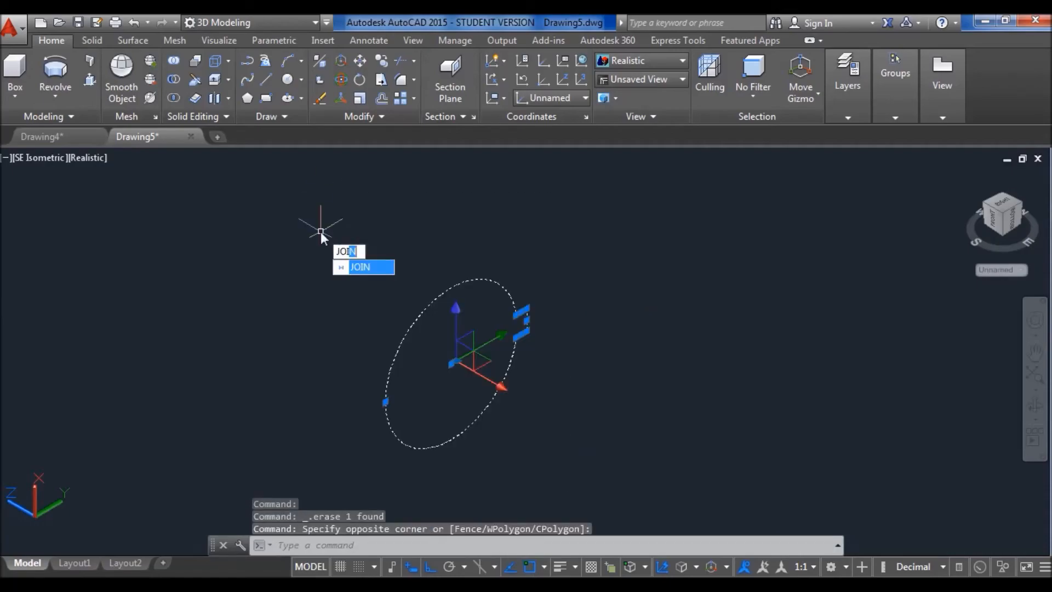
pyautogui.press('Return')
# Rotate the bore profile about the circle's centre so its keyway points along the negative Y axis.
pyautogui.scroll(-3, 329, 247)
pyautogui.moveTo(169, 301); pyautogui.dragTo(328, 320, button='middle')
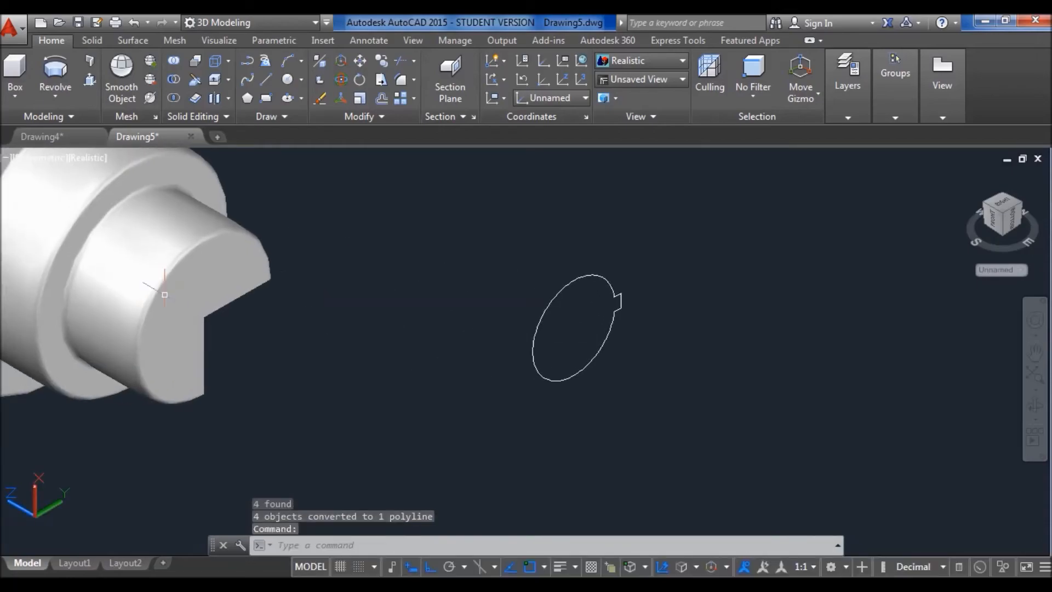
pyautogui.click(633, 417)
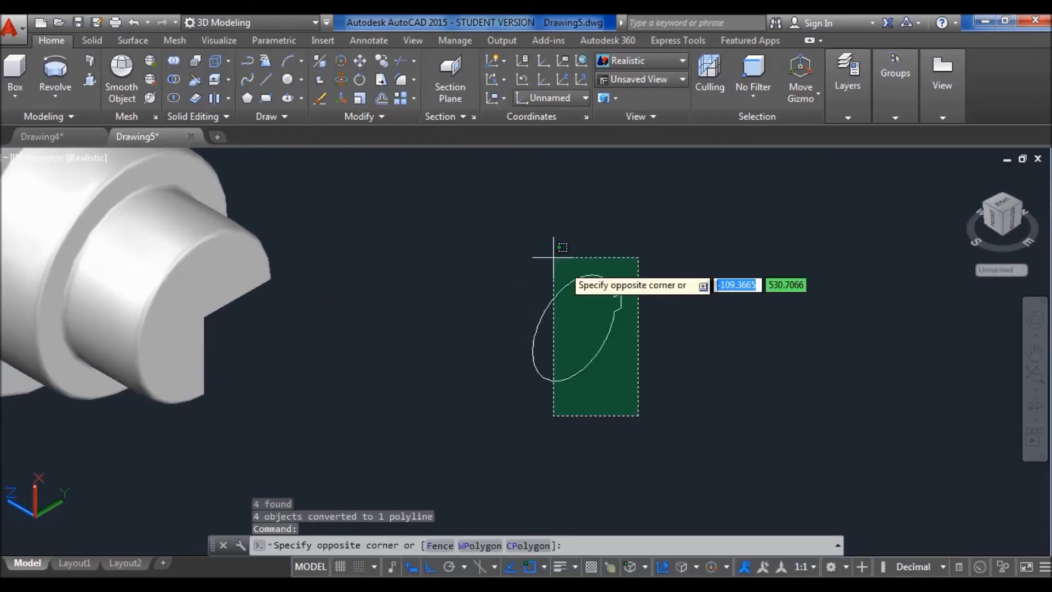
pyautogui.click(493, 217)
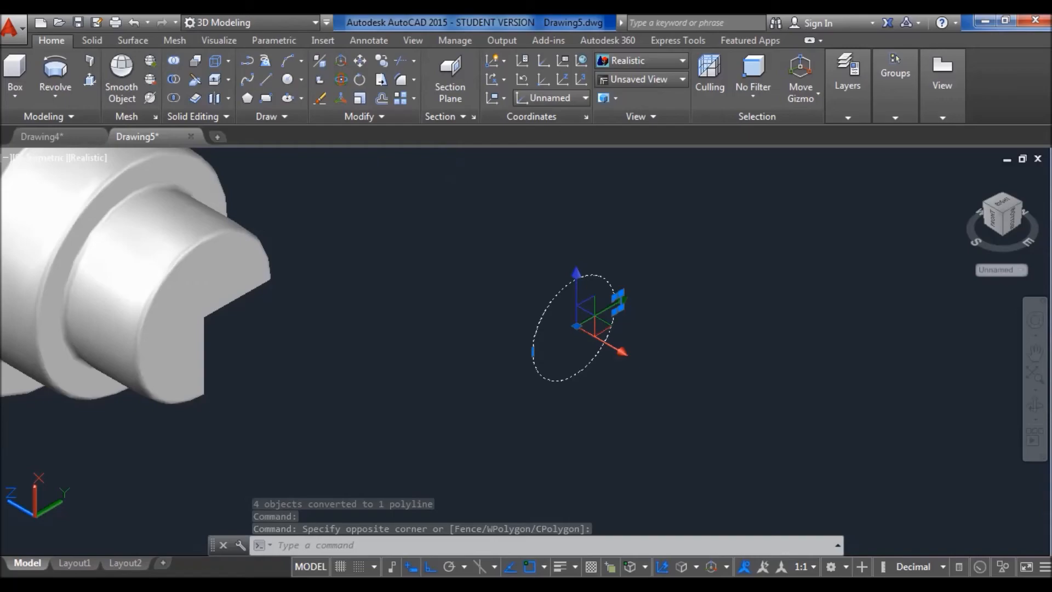
pyautogui.click(647, 333)
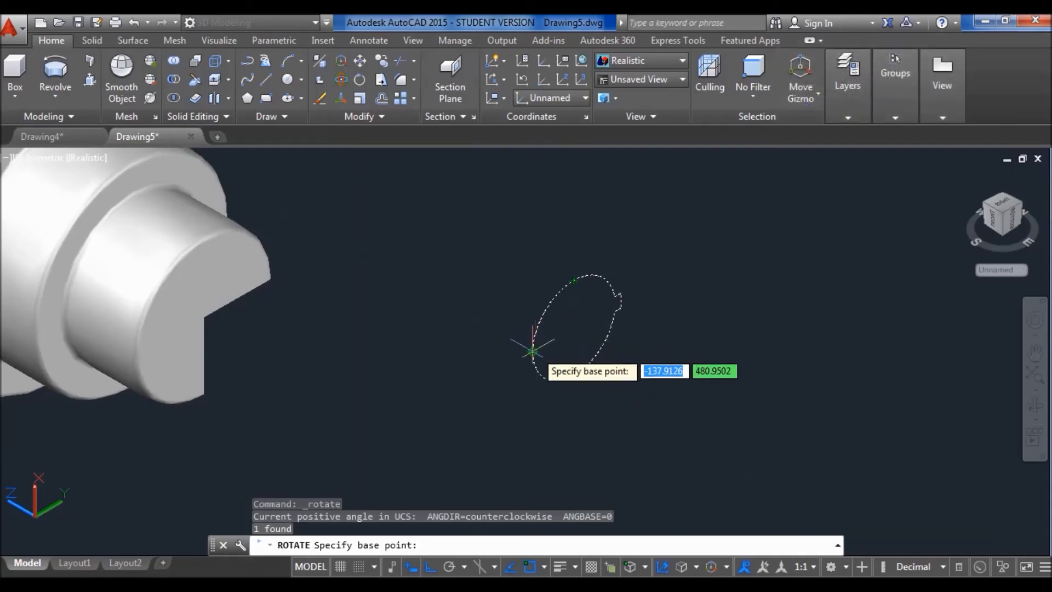
pyautogui.click(571, 328)
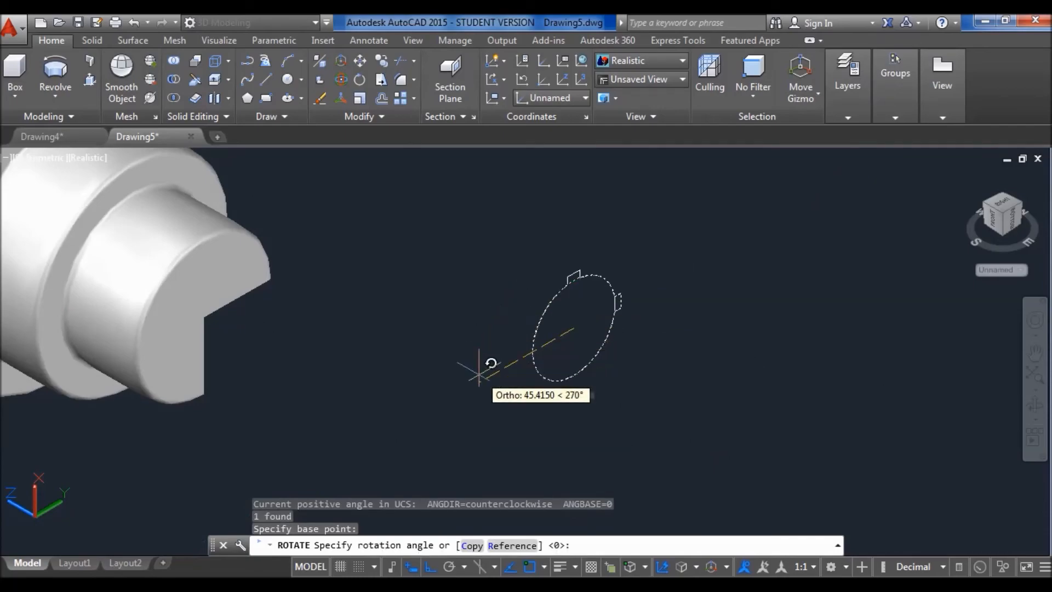
pyautogui.click(563, 436)
pyautogui.press('Escape')
pyautogui.press('Escape')
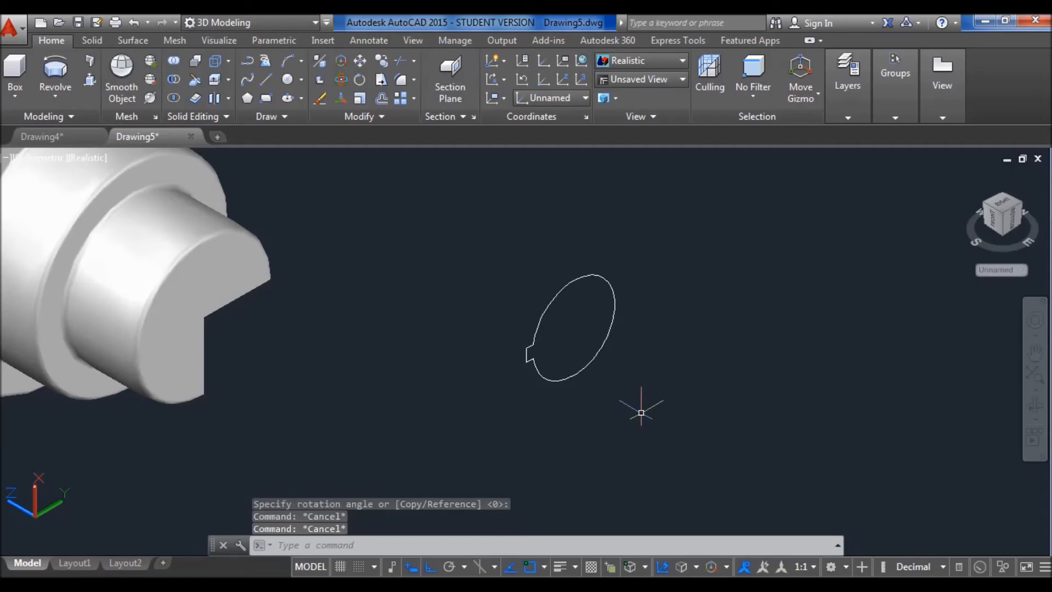
pyautogui.click(644, 421)
pyautogui.click(563, 359)
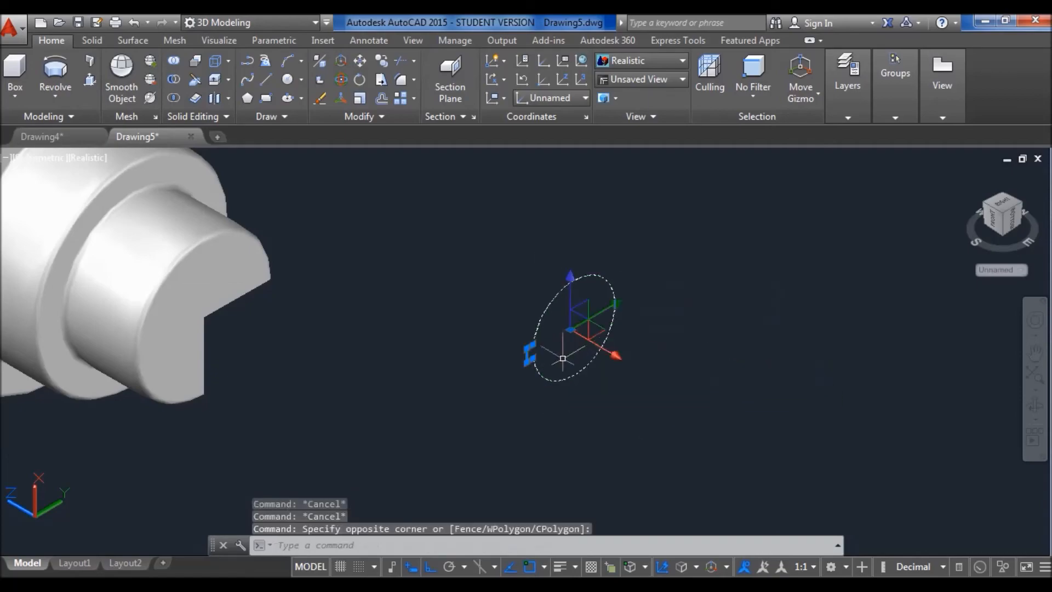
pyautogui.press('Escape')
pyautogui.press('Escape')
# Move the bore profile by its circle's centre onto the axis corner of the pulley's smallest end face, with Ortho off.
pyautogui.moveTo(299, 320); pyautogui.dragTo(345, 345, button='middle')
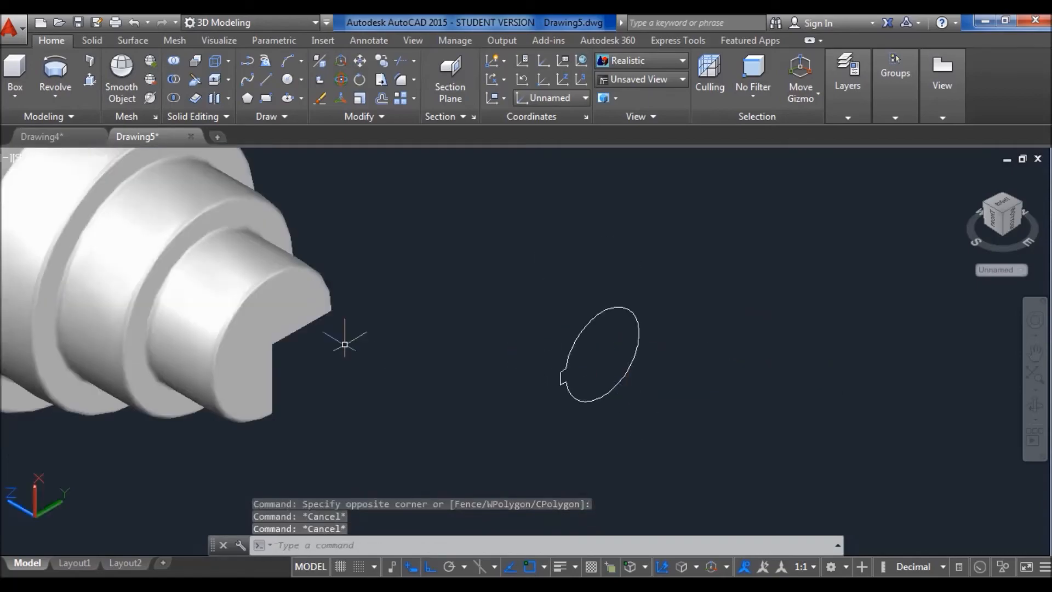
pyautogui.click(647, 431)
pyautogui.click(529, 262)
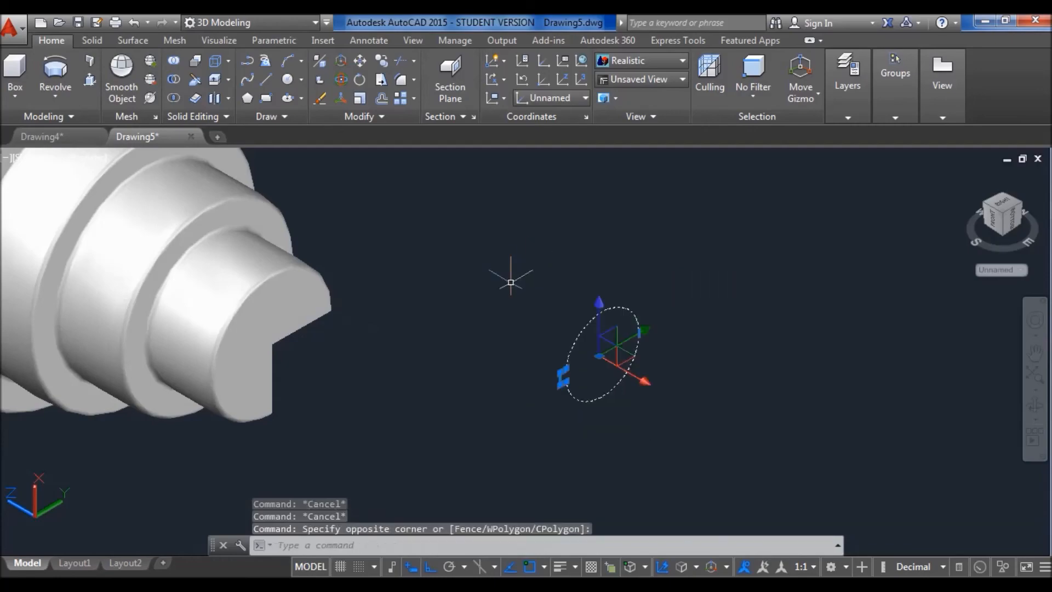
pyautogui.press('Return')
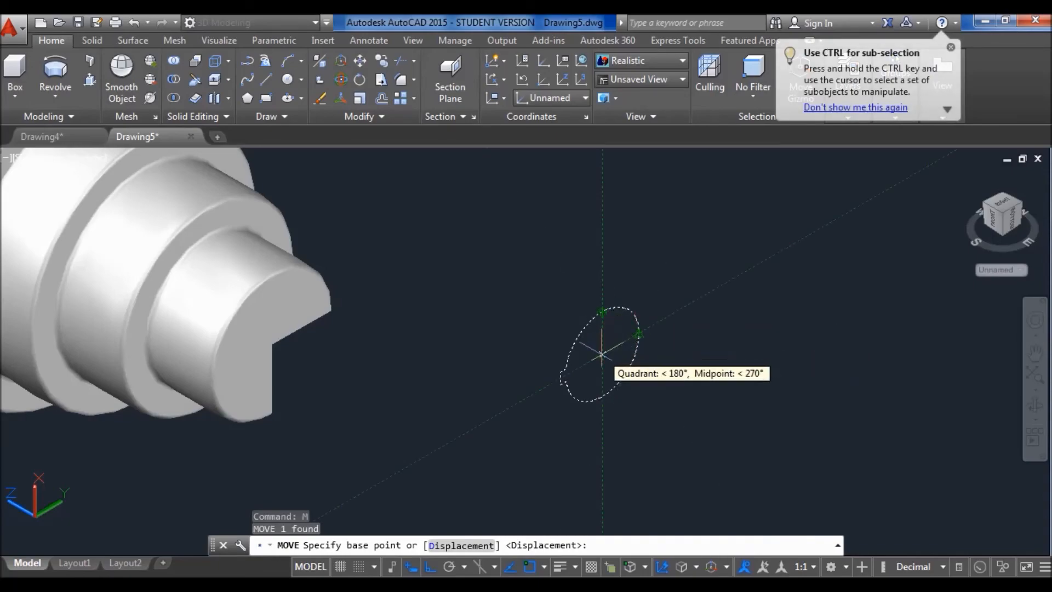
pyautogui.click(613, 345)
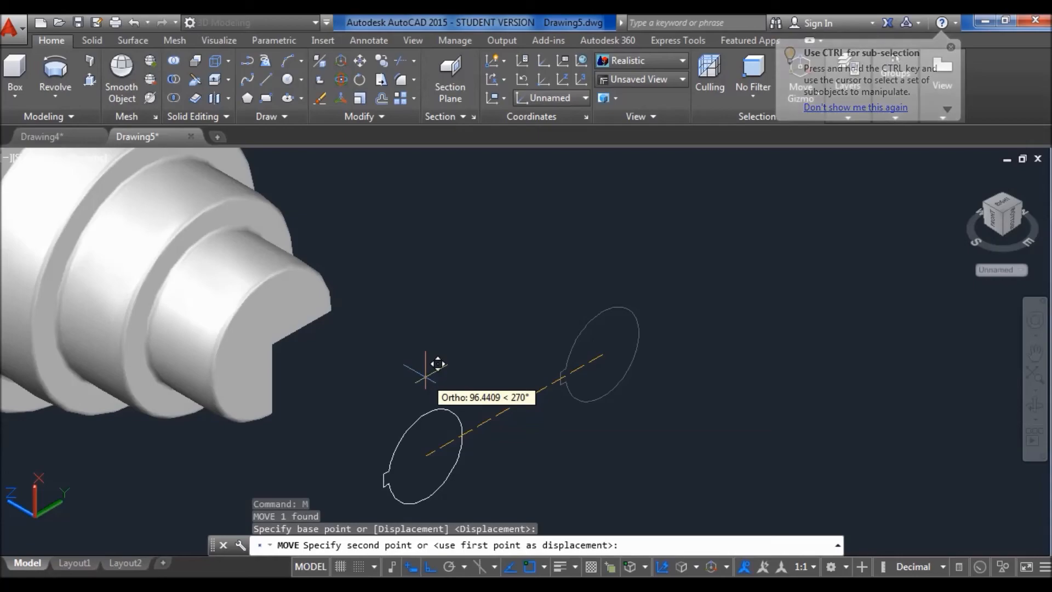
pyautogui.press('F8')
pyautogui.scroll(5, 348, 332)
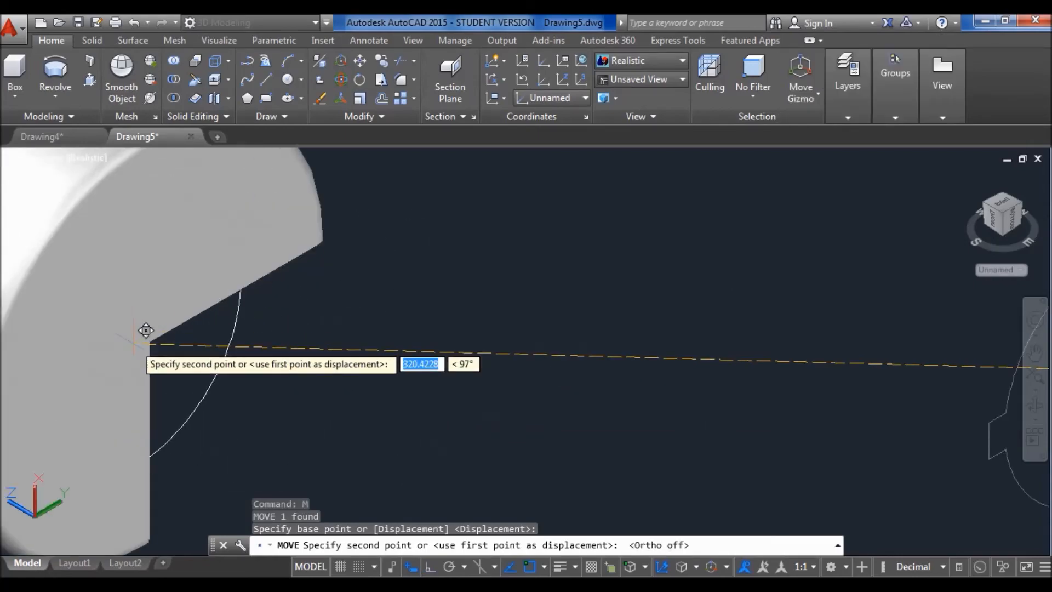
pyautogui.click(162, 329)
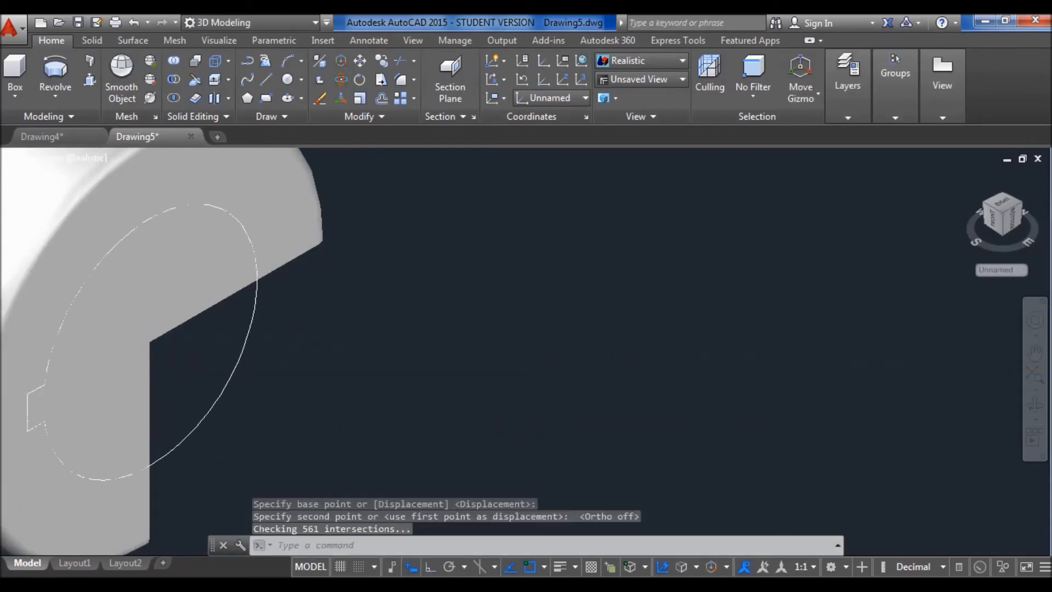
# Presspull the area inside the bore profile through the pulley to cut the bore and keyway.
pyautogui.scroll(-4, 251, 347)
pyautogui.moveTo(283, 355); pyautogui.dragTo(636, 366, button='middle')
pyautogui.scroll(-3, 636, 367)
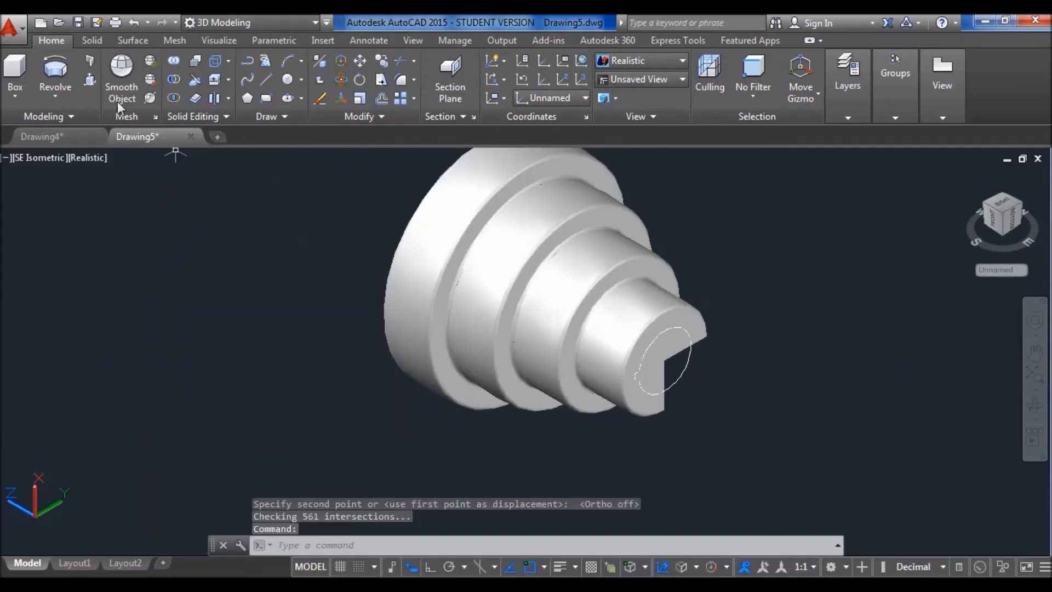
pyautogui.click(90, 80)
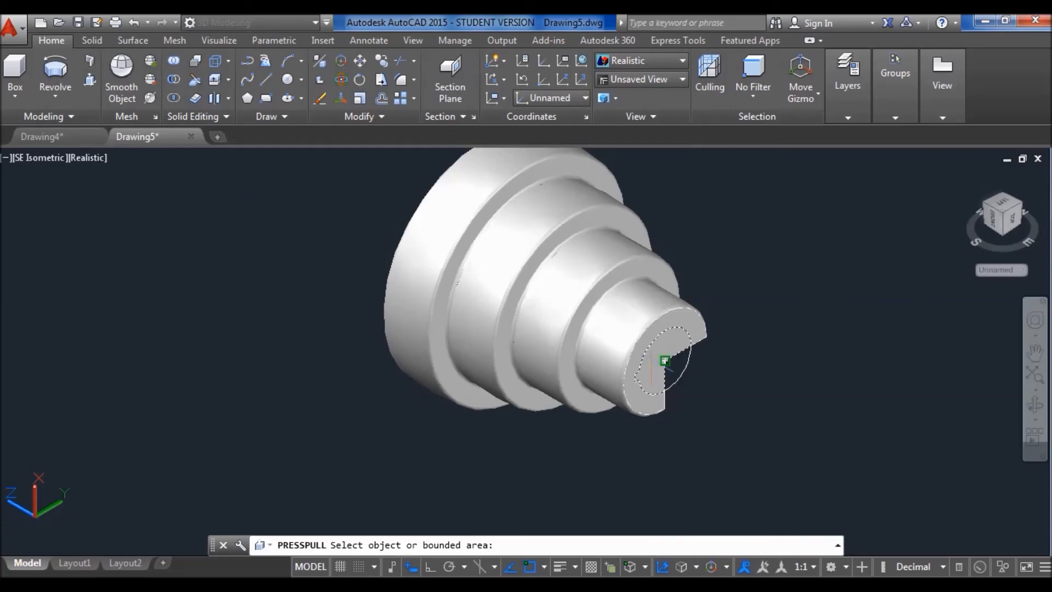
pyautogui.click(660, 363)
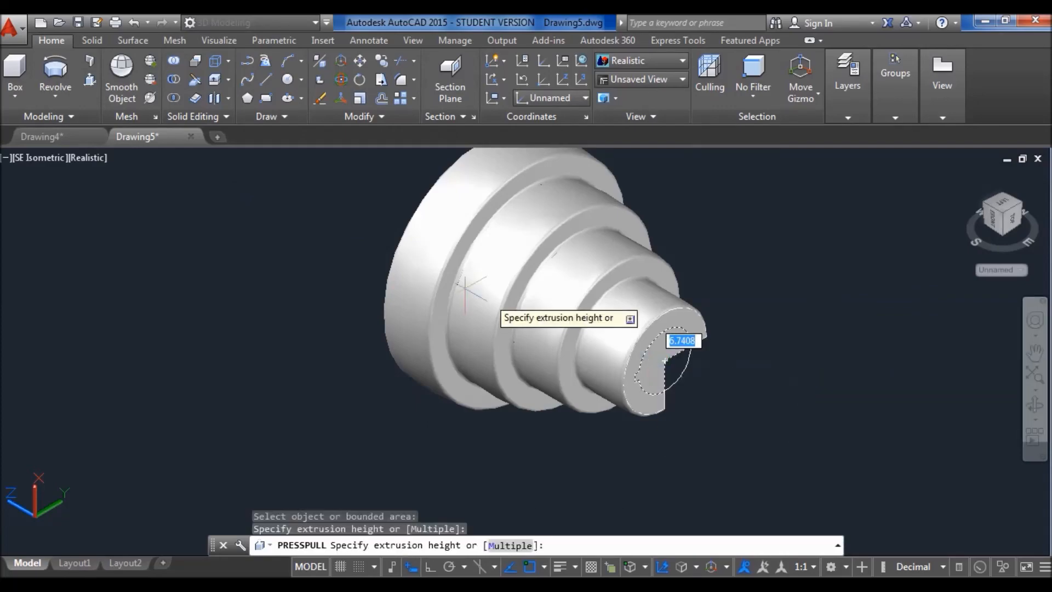
pyautogui.click(299, 227)
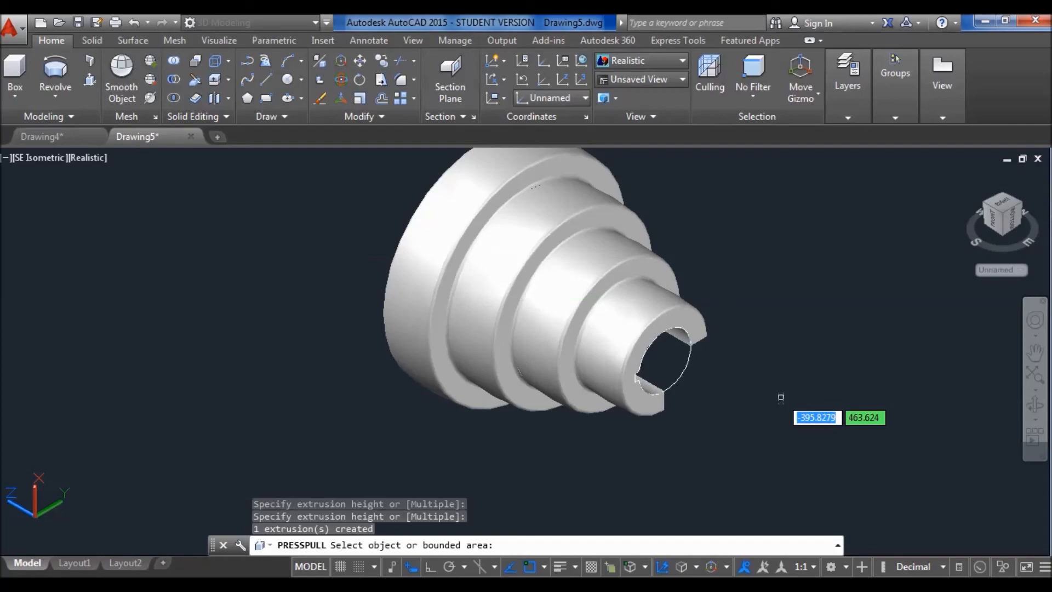
pyautogui.press('Return')
# Erase the bore profile polyline left on the pulley's end face.
pyautogui.click(685, 371)
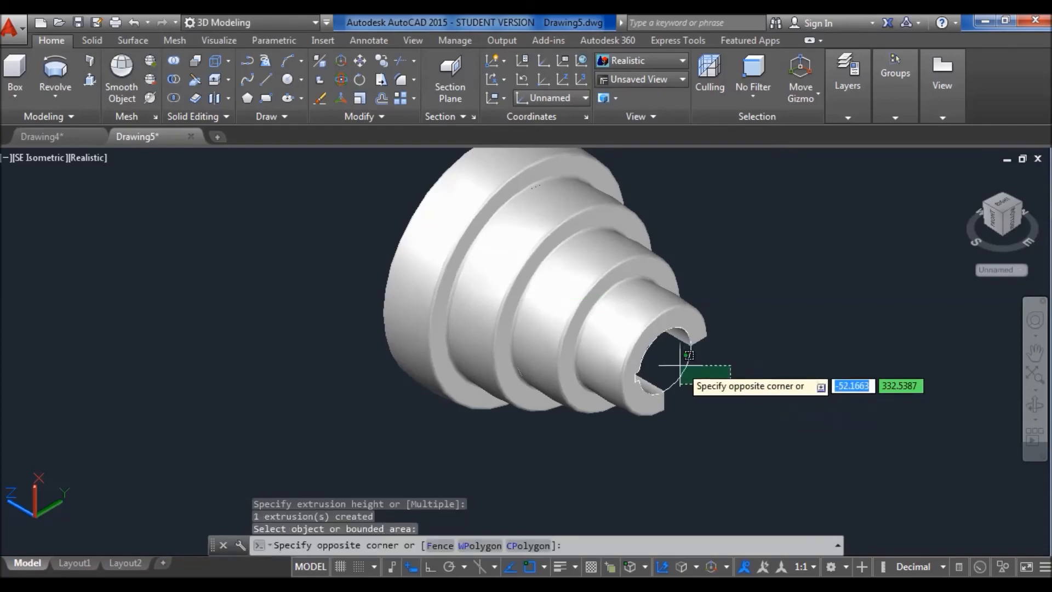
pyautogui.click(699, 374)
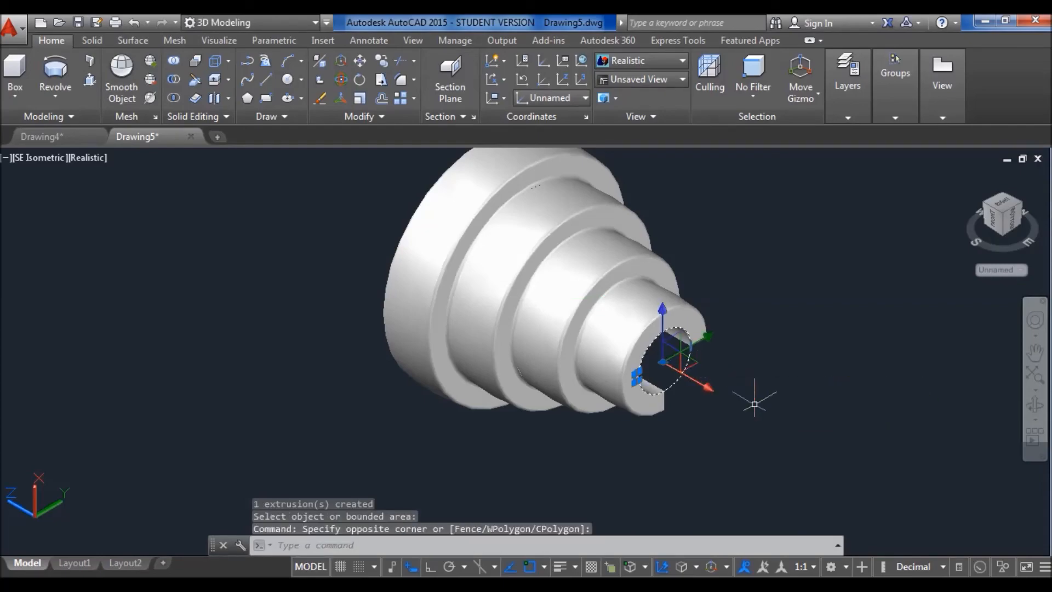
pyautogui.press('Delete')
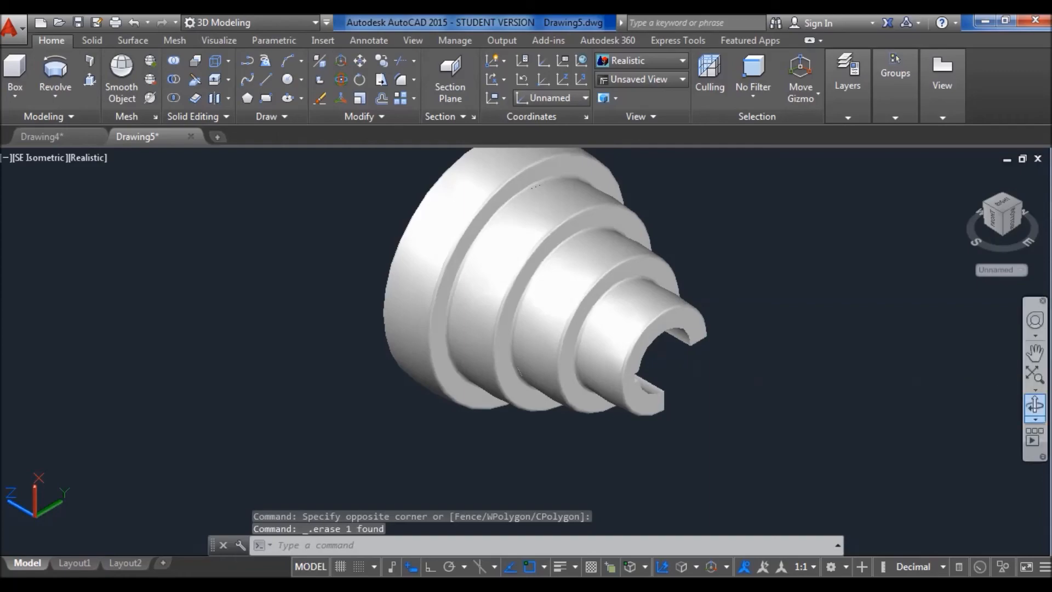
# Orbit around the pulley to examine its hollow stepped interior, bore and keyway from the large end.
pyautogui.click(1035, 405)
pyautogui.moveTo(843, 402); pyautogui.dragTo(470, 313)
pyautogui.moveTo(741, 247); pyautogui.dragTo(583, 320)
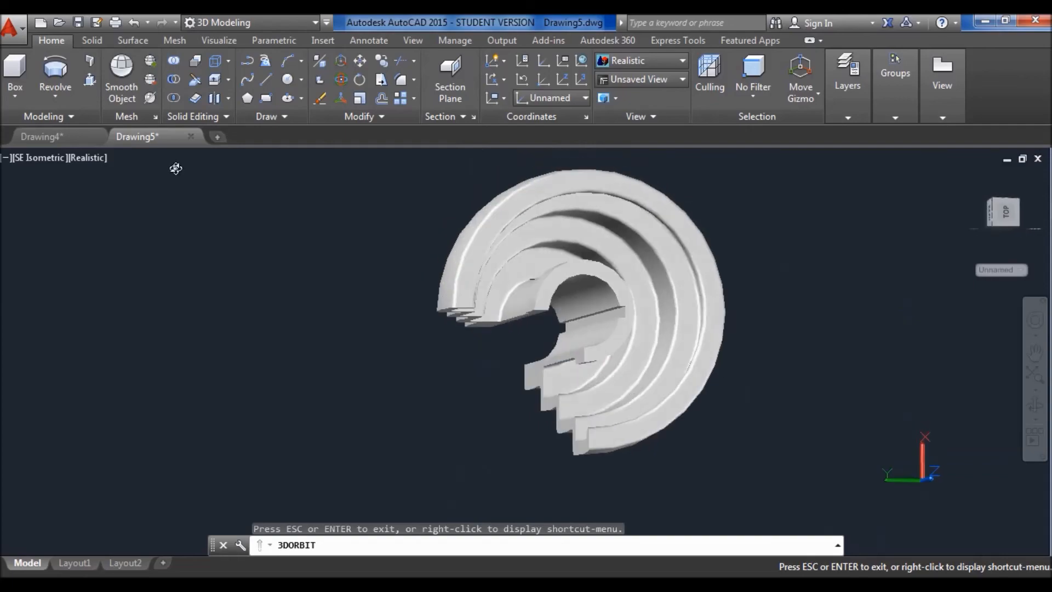
pyautogui.press('Escape')
# Switch to the 2D source drawing, Drawing4.
pyautogui.click(68, 139)
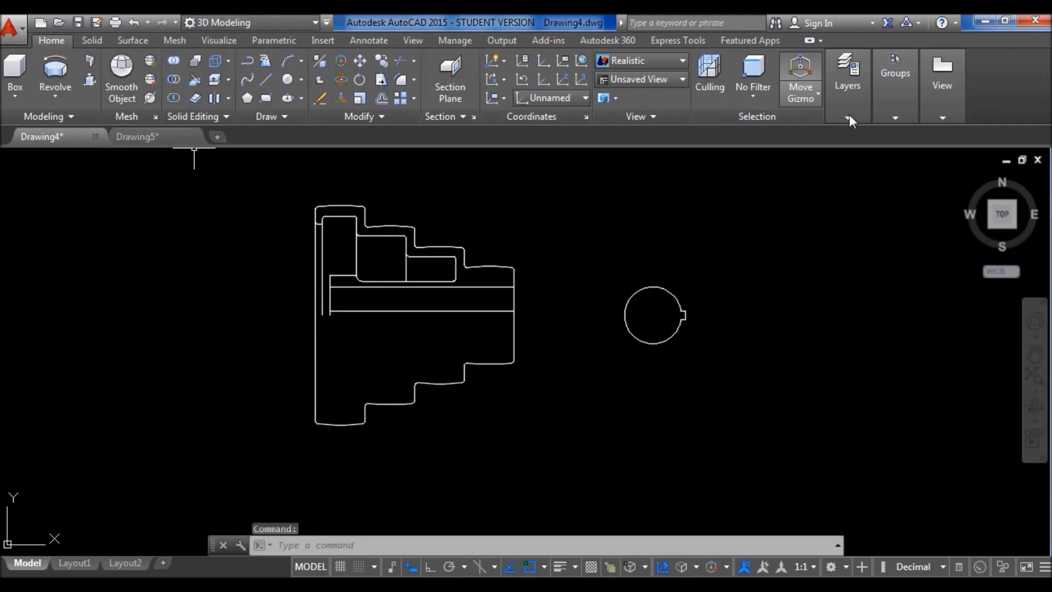
# Turn on the COTAS, HACHURA, LINHA DE CENTRO and TRACEJADA layers to show the pulley's dimensions, hatching, centre lines and hidden lines.
pyautogui.press('Escape')
pyautogui.press('Escape')
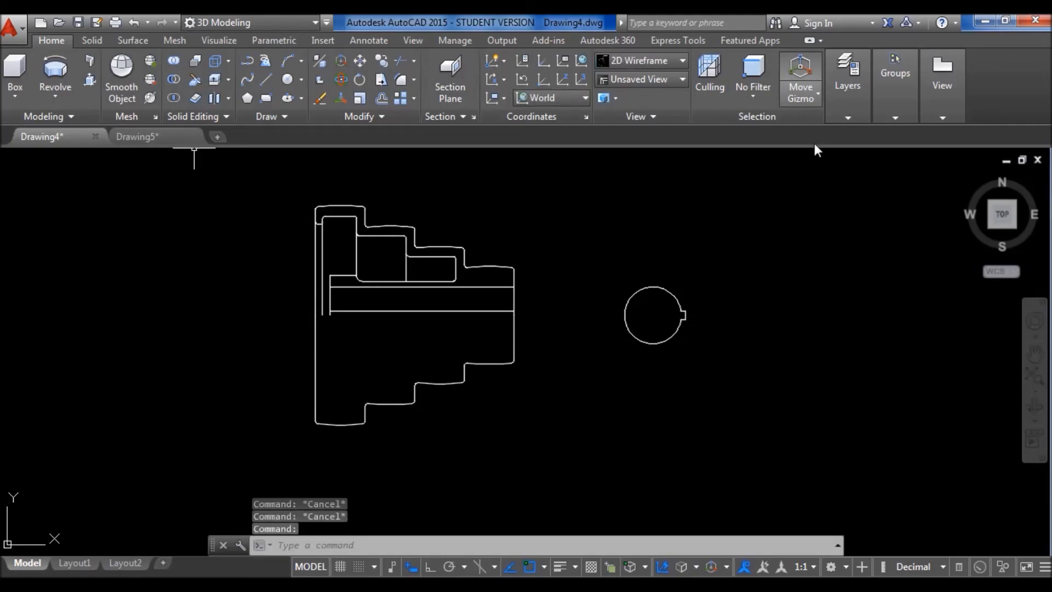
pyautogui.click(849, 118)
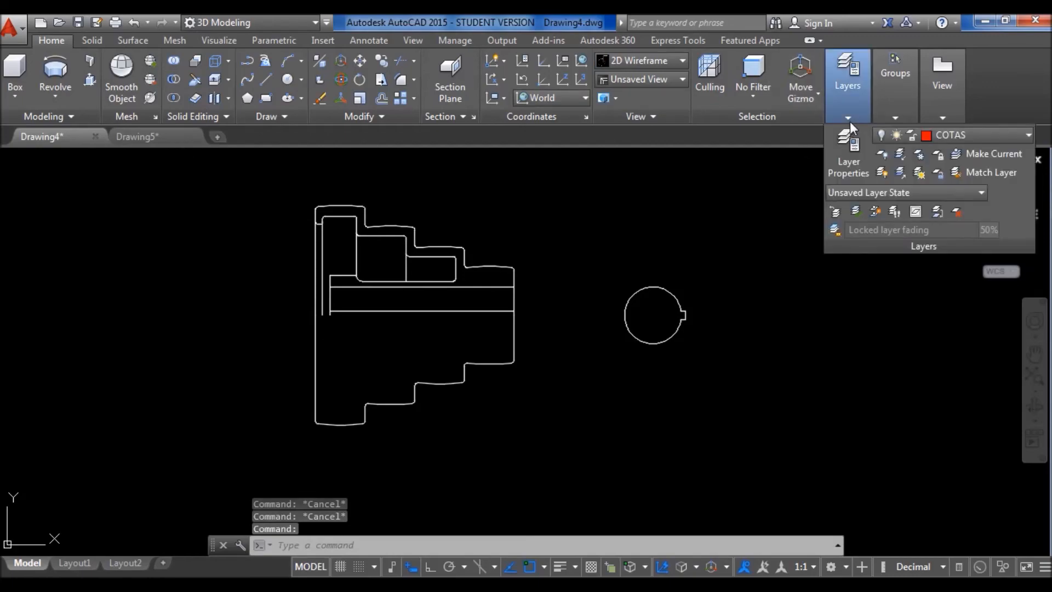
pyautogui.click(965, 137)
pyautogui.click(884, 191)
pyautogui.click(883, 228)
pyautogui.click(885, 246)
pyautogui.click(885, 230)
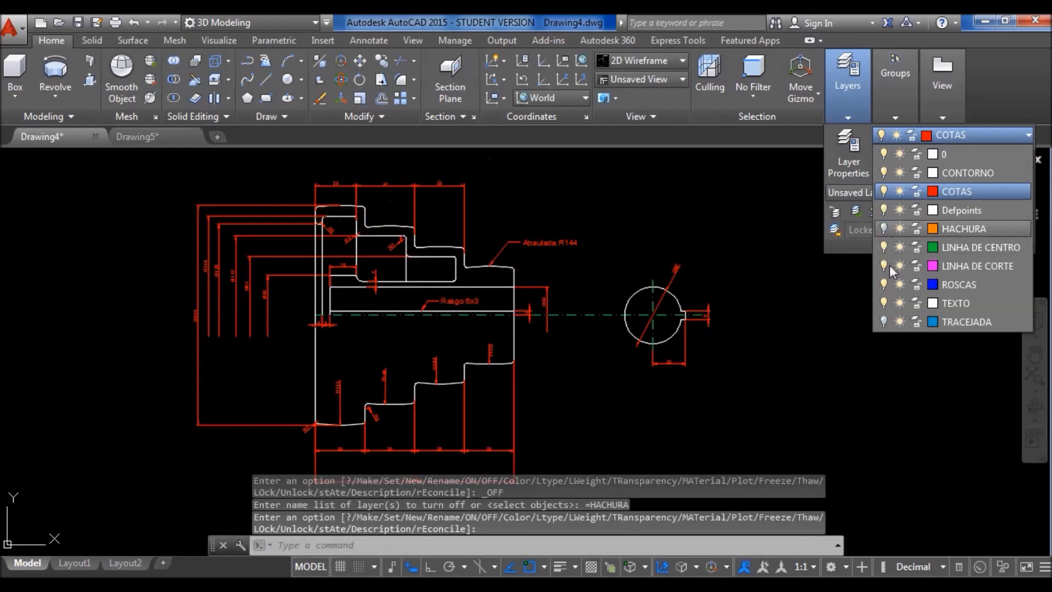
pyautogui.click(883, 229)
pyautogui.click(883, 321)
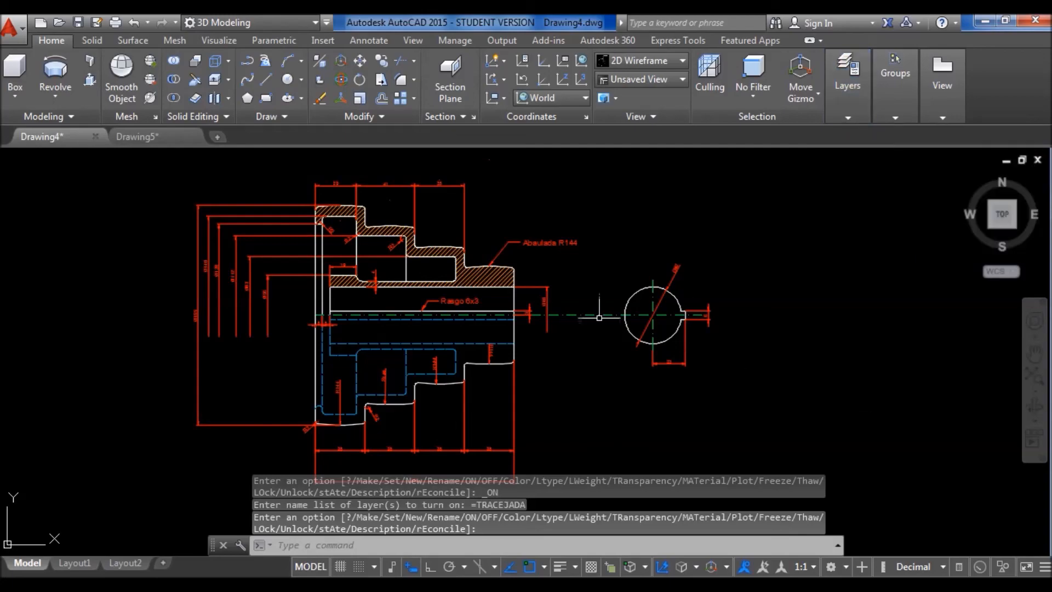
pyautogui.scroll(5, 531, 384)
pyautogui.scroll(-5, 459, 329)
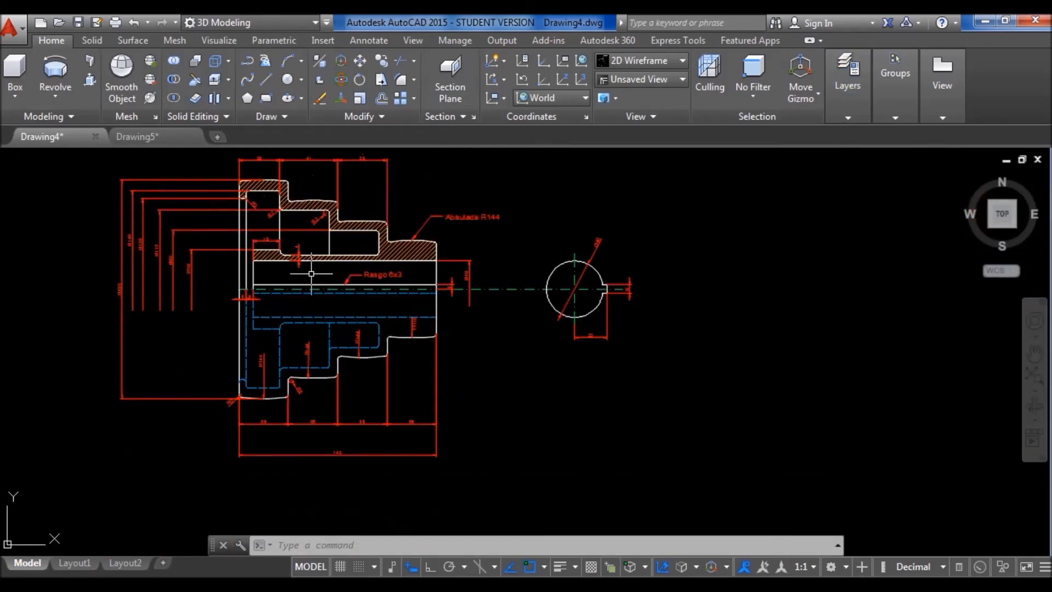
pyautogui.moveTo(417, 221); pyautogui.dragTo(410, 243, button='middle')
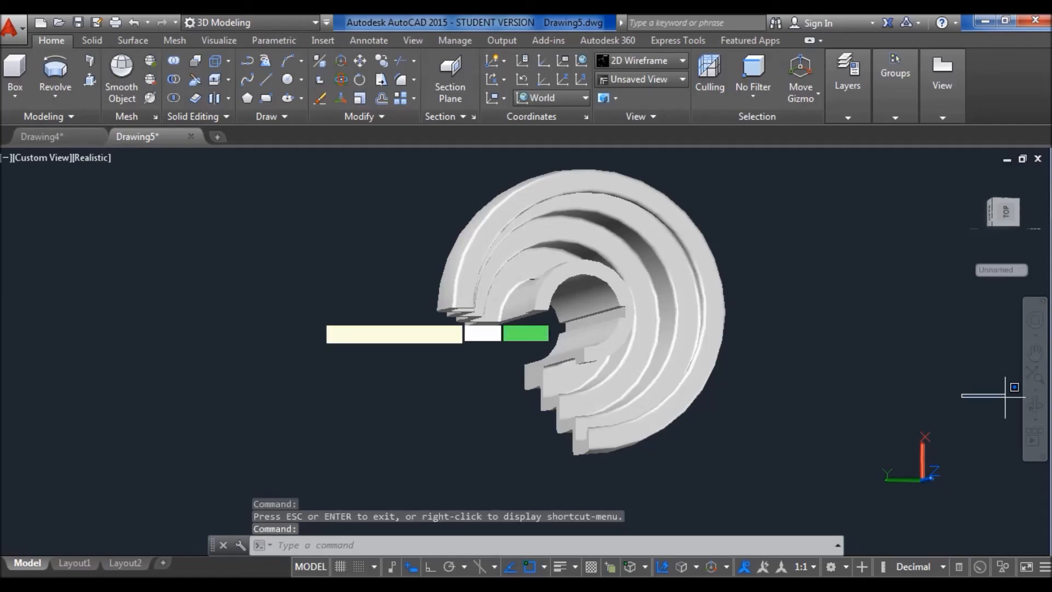
# Orbit around the 3D pulley to examine its stepped exterior, open quarter section and bore from the small end.
pyautogui.click(962, 394)
pyautogui.press('Escape')
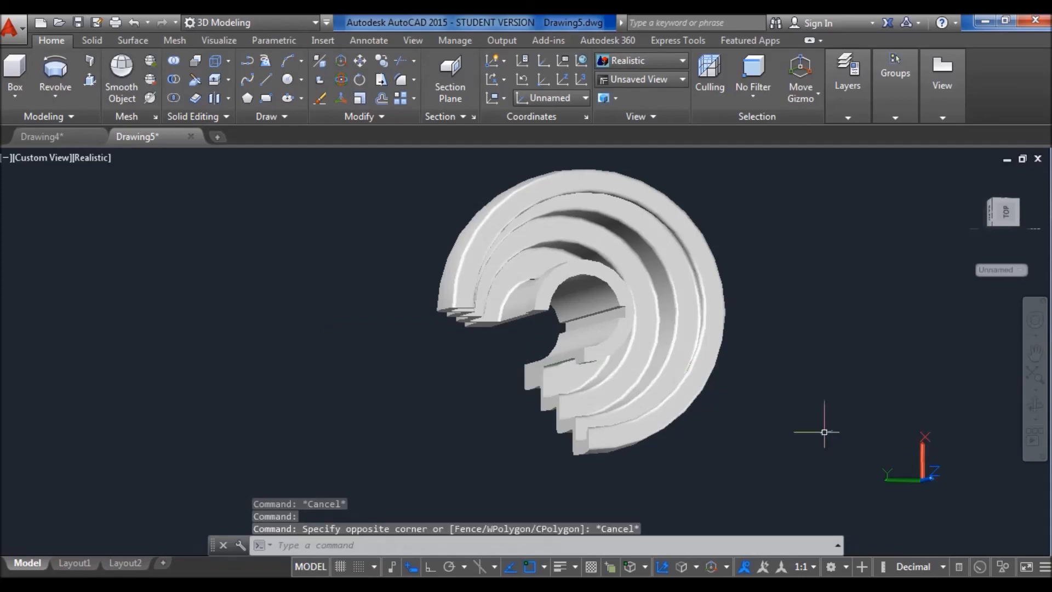
pyautogui.click(1034, 406)
pyautogui.moveTo(793, 392); pyautogui.dragTo(938, 353)
pyautogui.moveTo(617, 335); pyautogui.dragTo(739, 413)
pyautogui.moveTo(836, 295); pyautogui.dragTo(769, 347, button='middle')
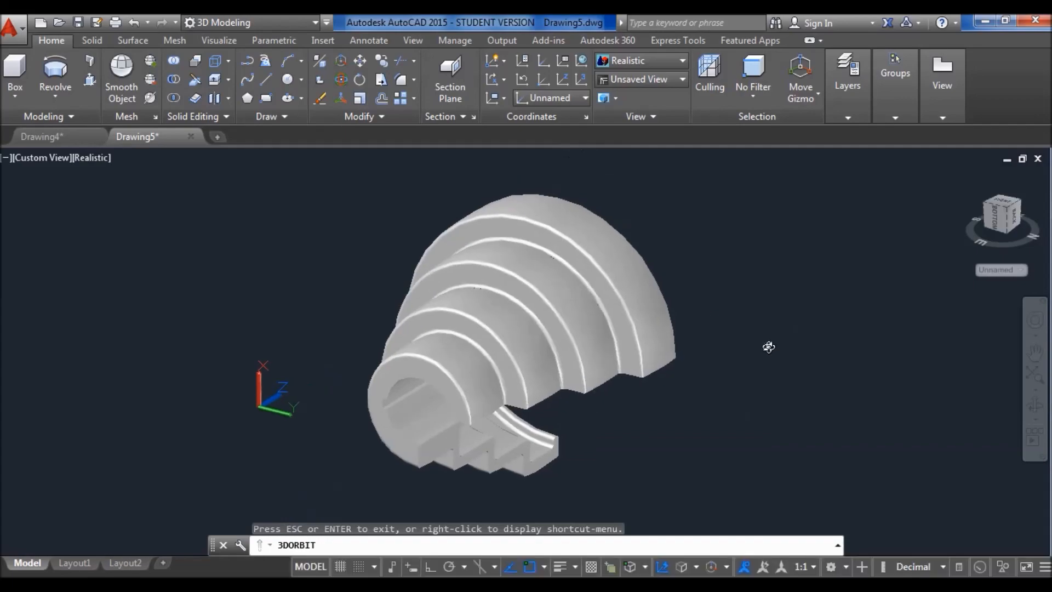
pyautogui.press('Escape')
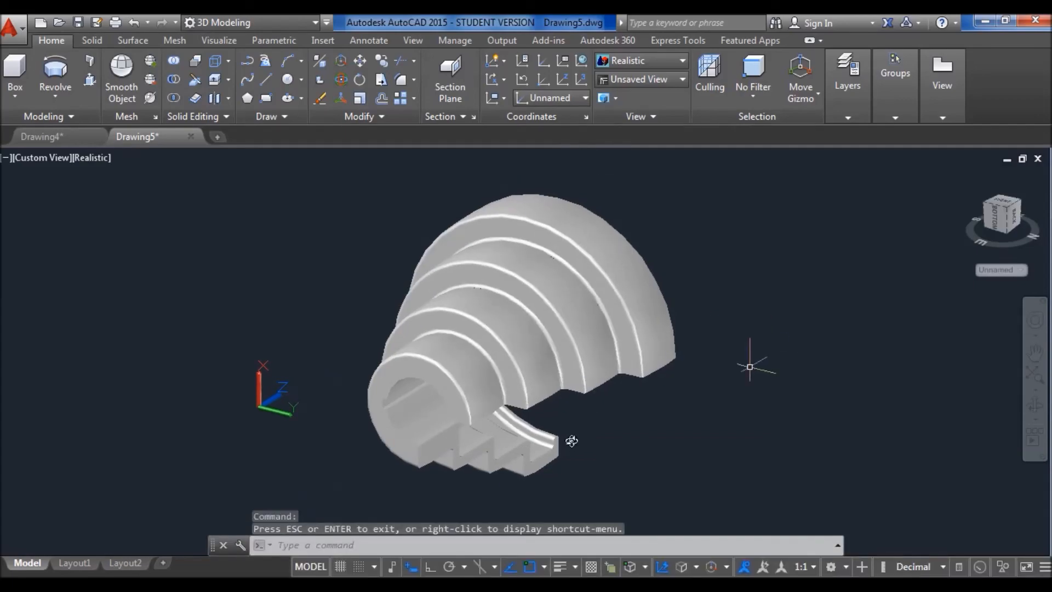